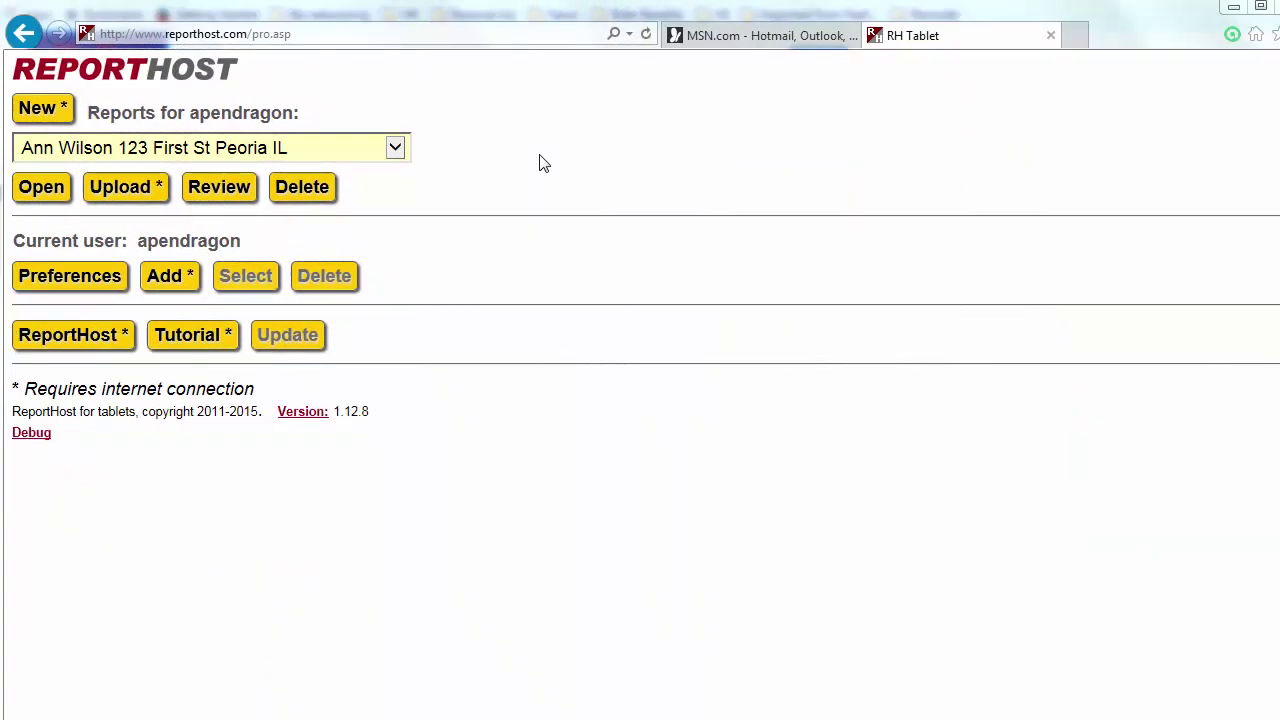
Choose the client's saved inspection report from the 'Reports for' list and open it for editing
click(397, 152)
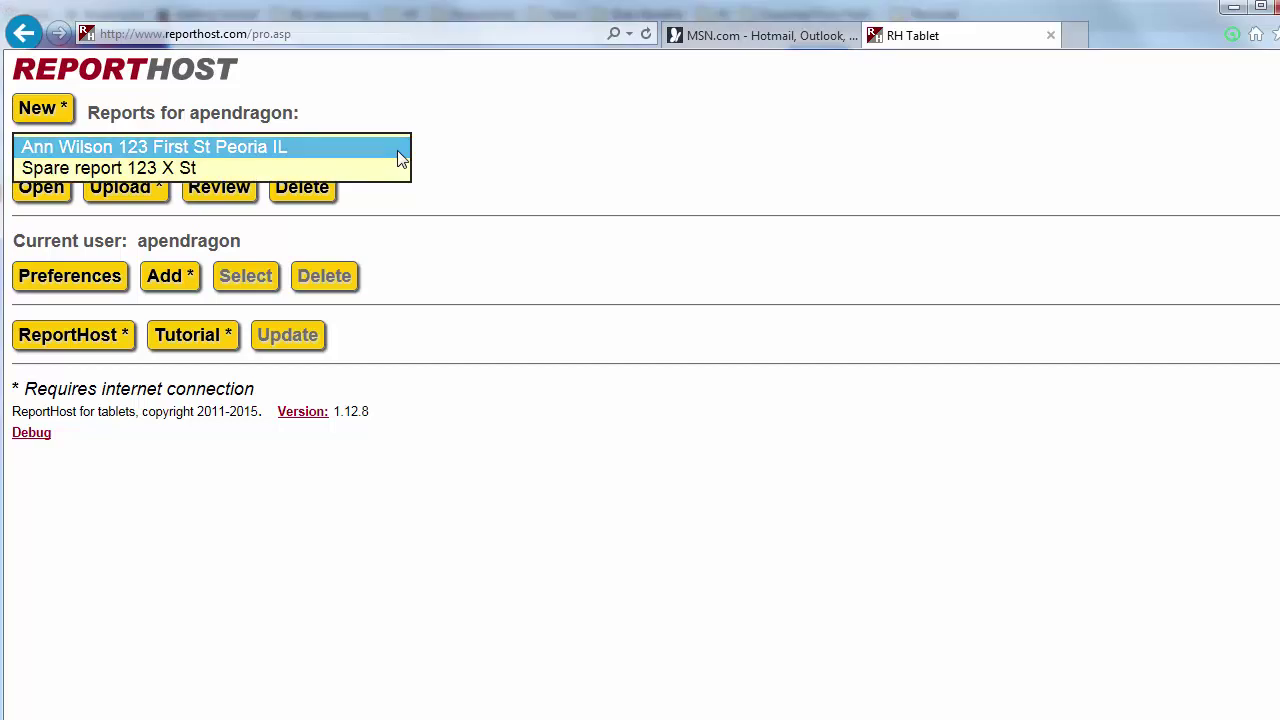
click(397, 152)
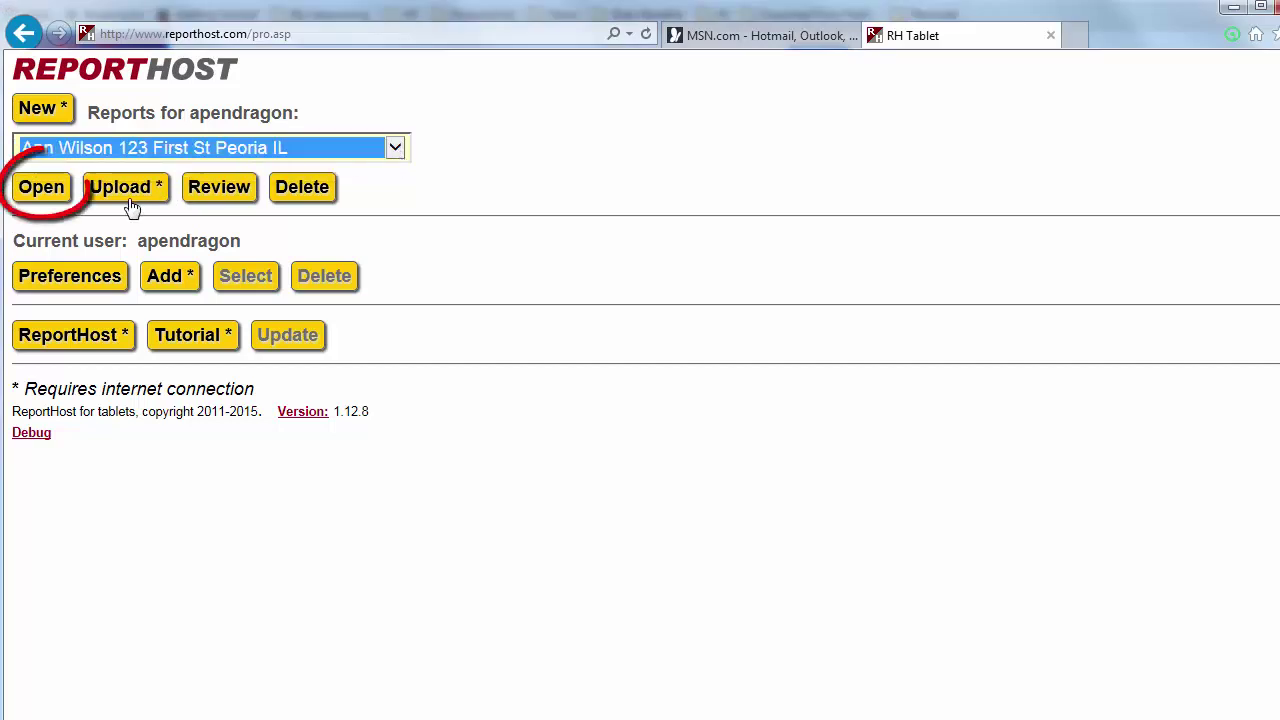
click(41, 187)
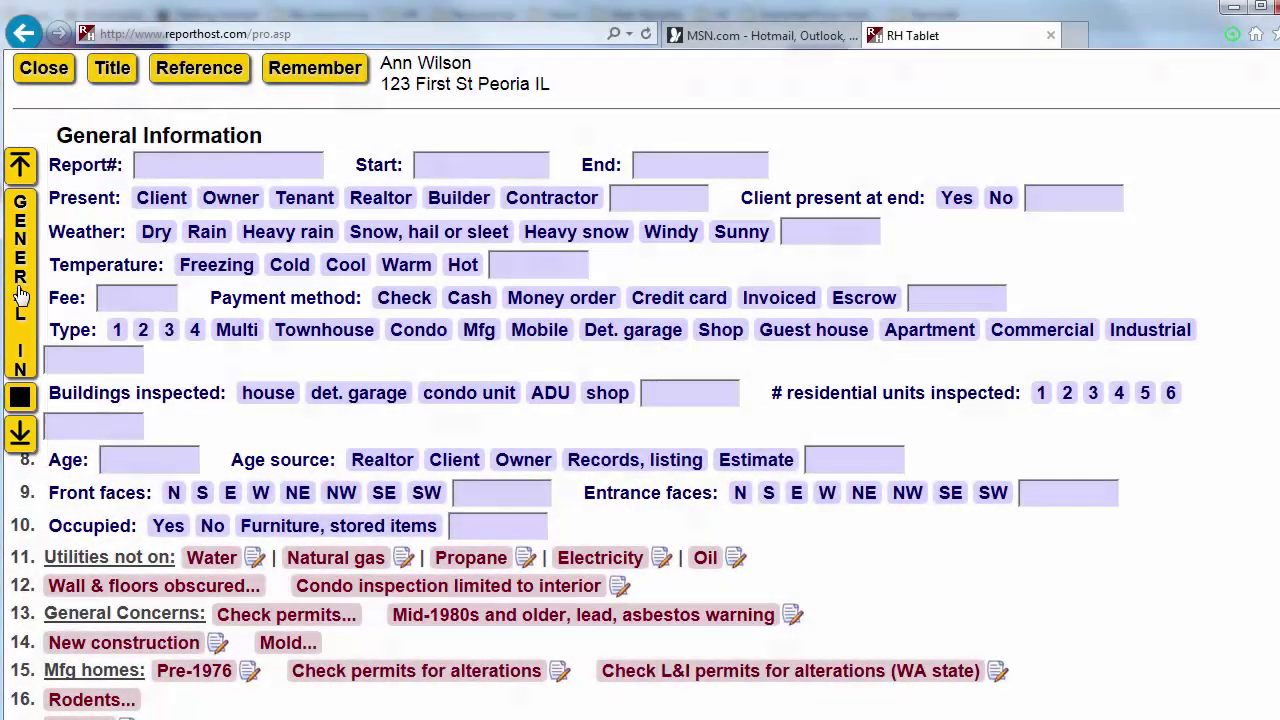
click(20, 295)
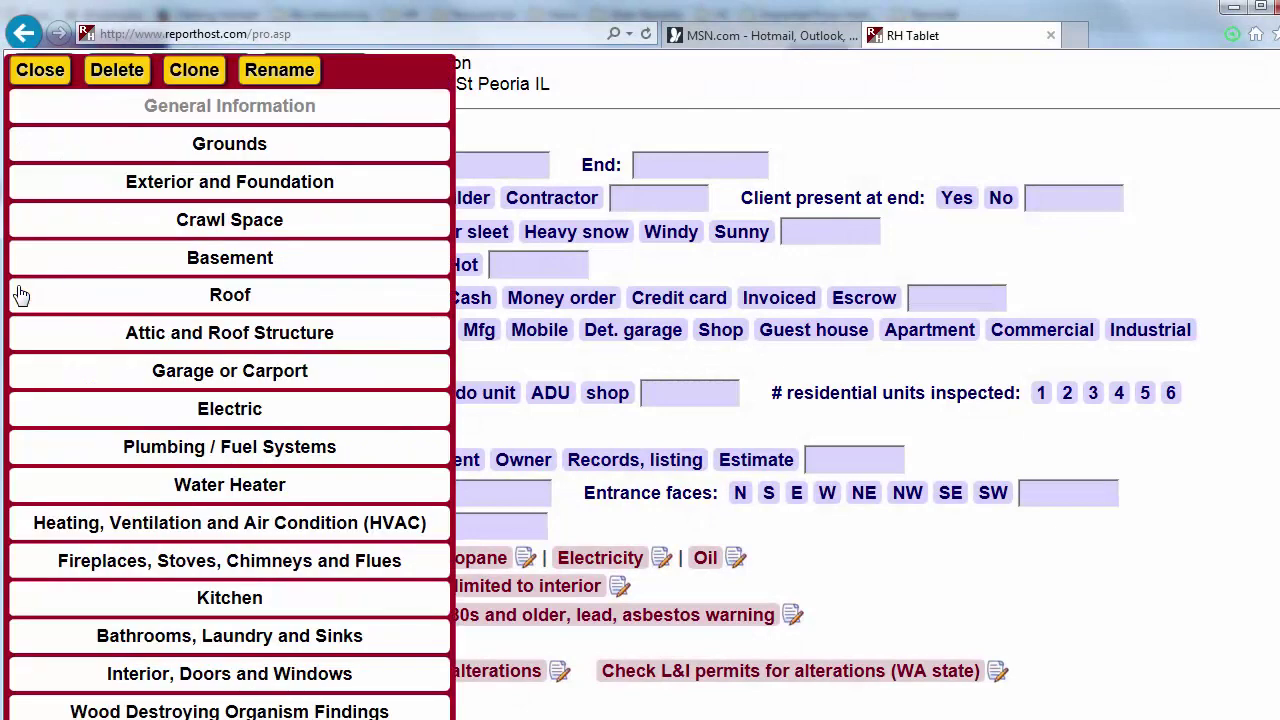
click(230, 145)
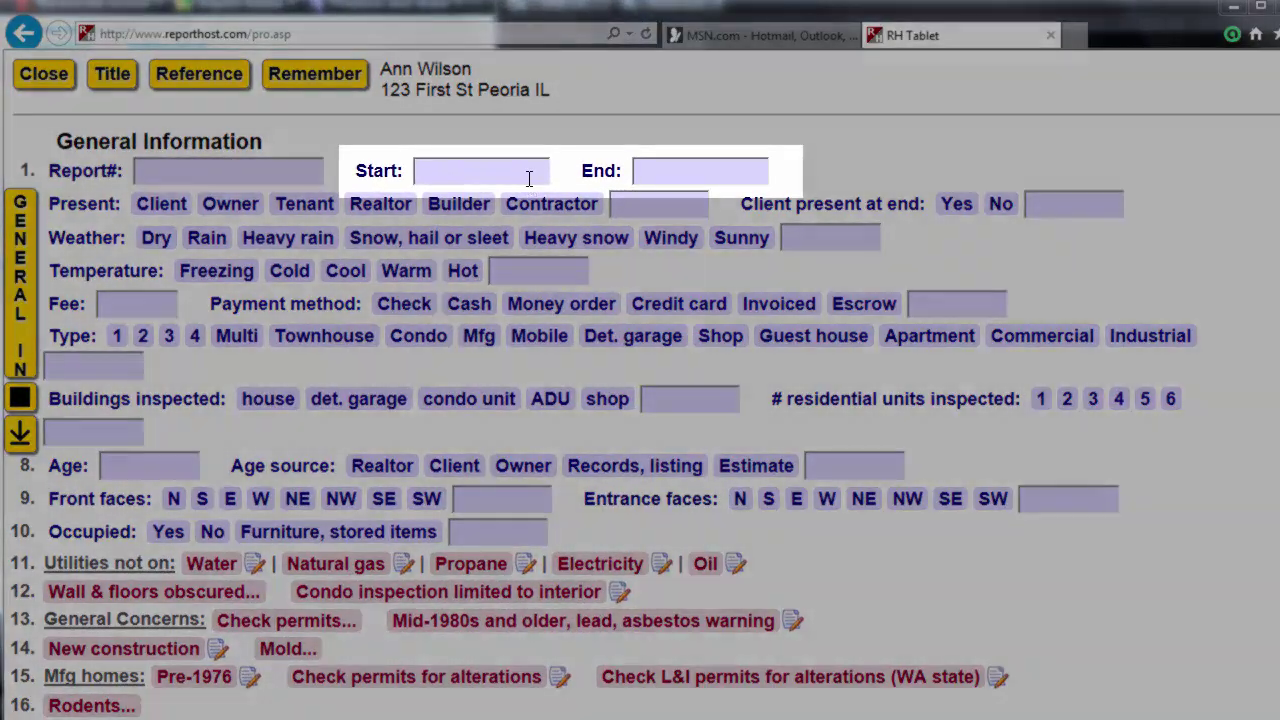
Enter 10 am as the inspection start time and 1 pm as the end time
click(528, 178)
text(10 am)
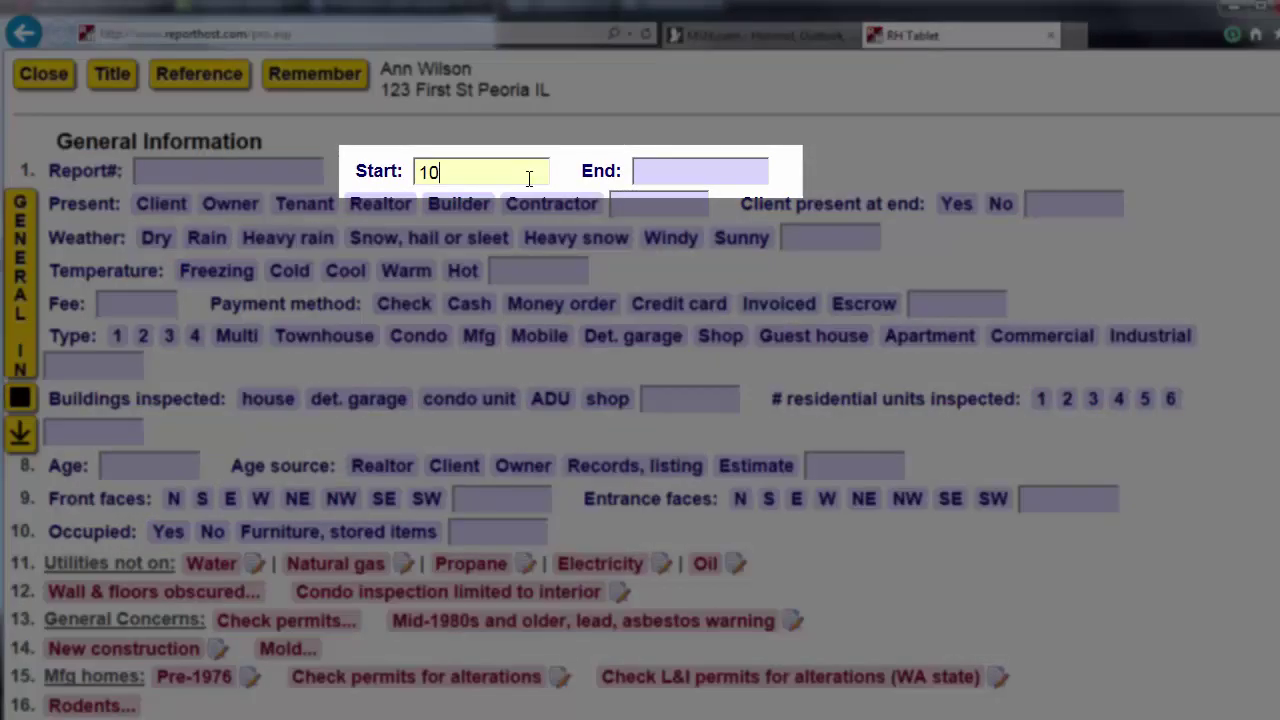
click(713, 171)
text(1)
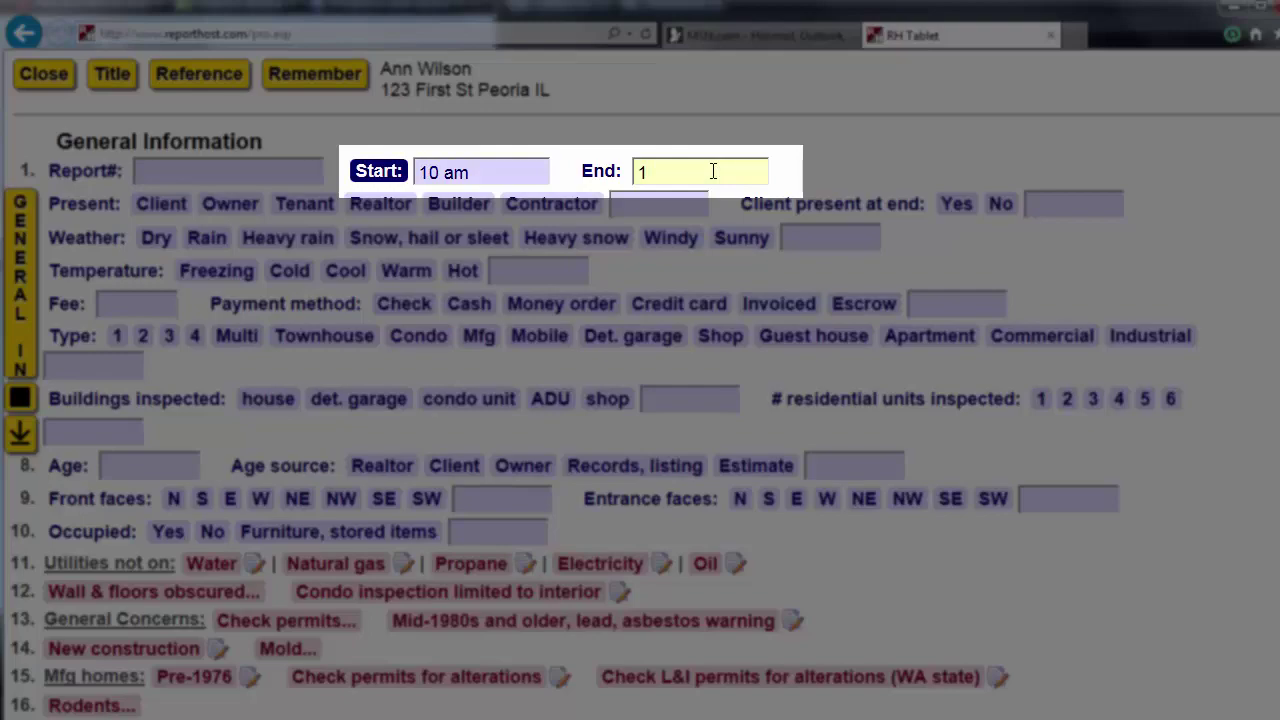
text( pm)
key(Tab)
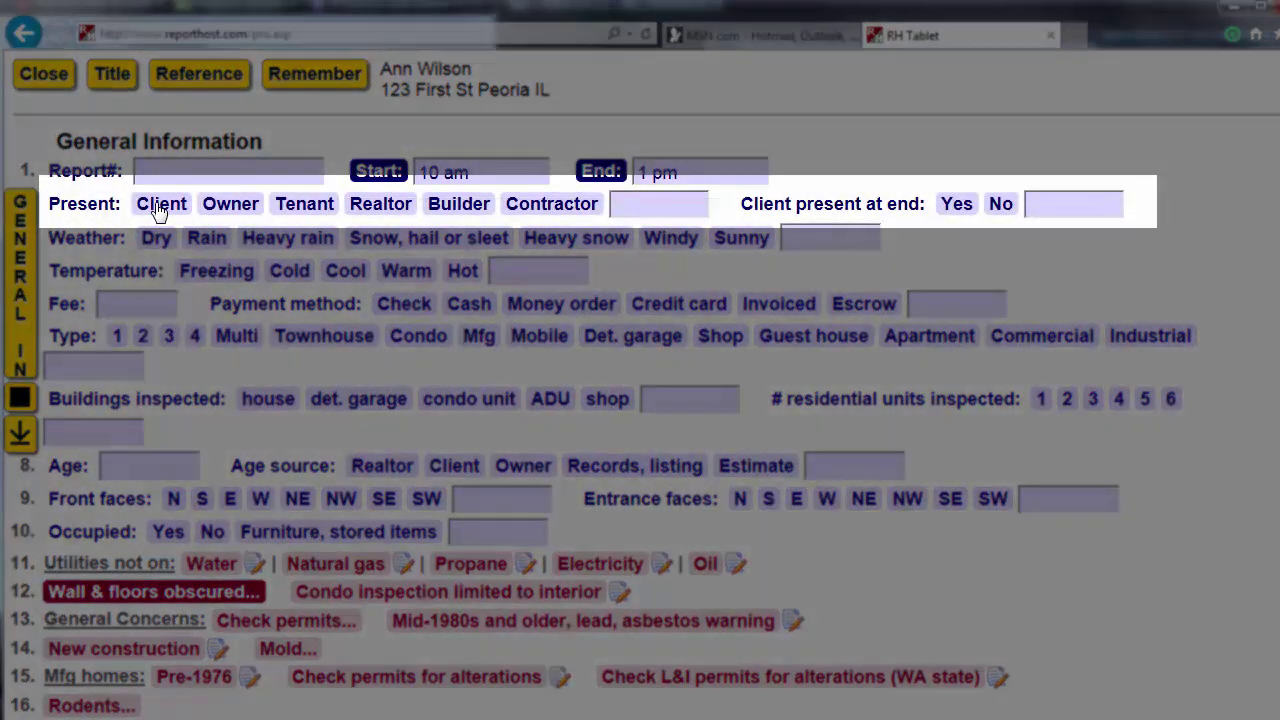
Mark the client and realtor as present, leaving the contractor unmarked
click(172, 207)
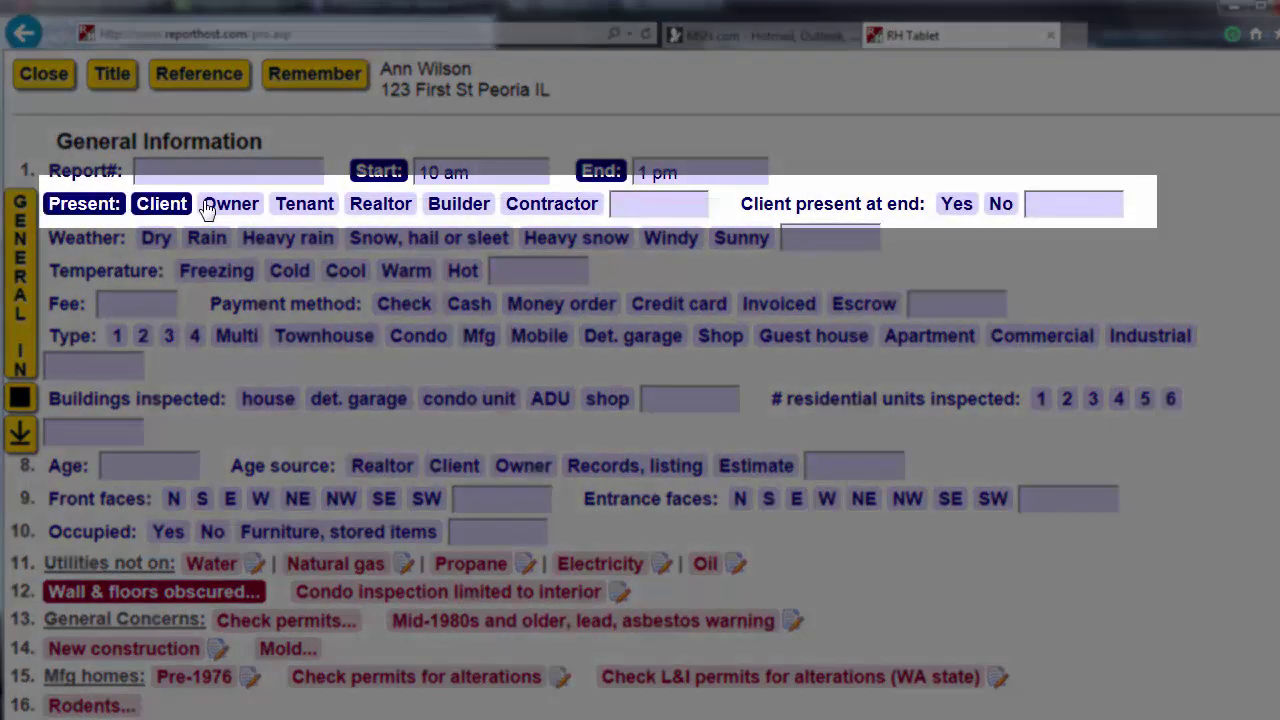
click(380, 205)
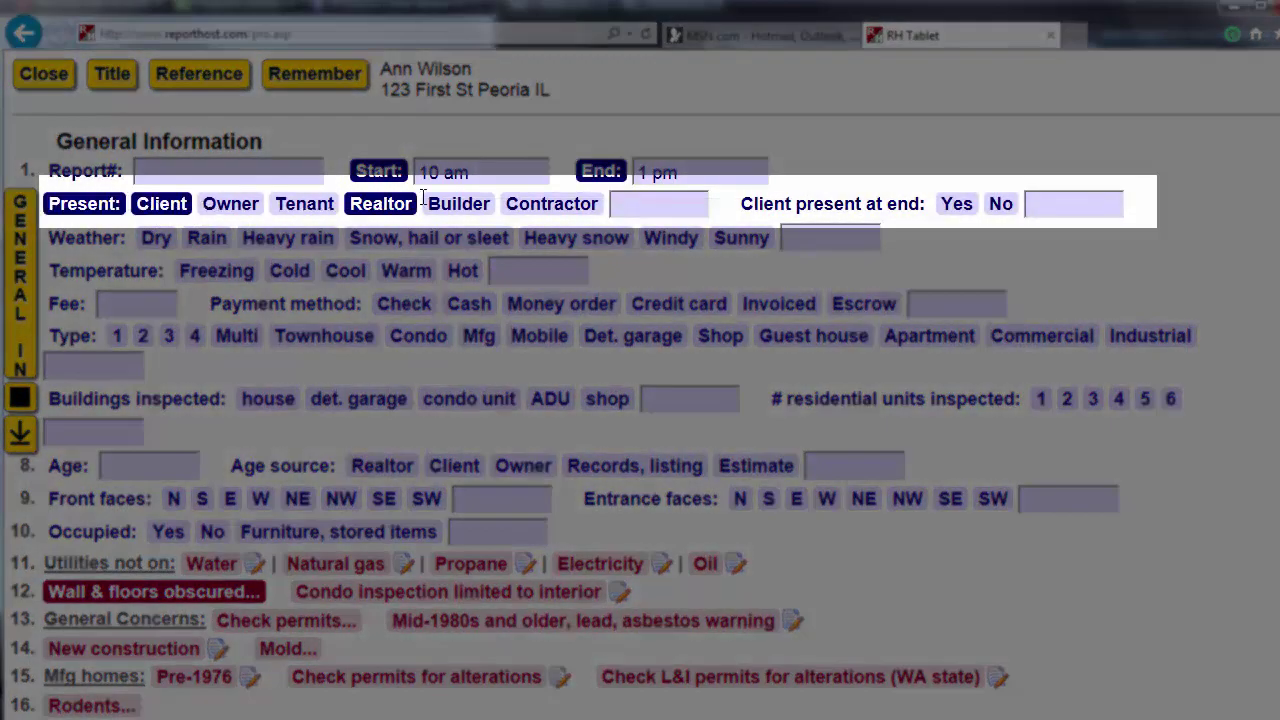
click(553, 206)
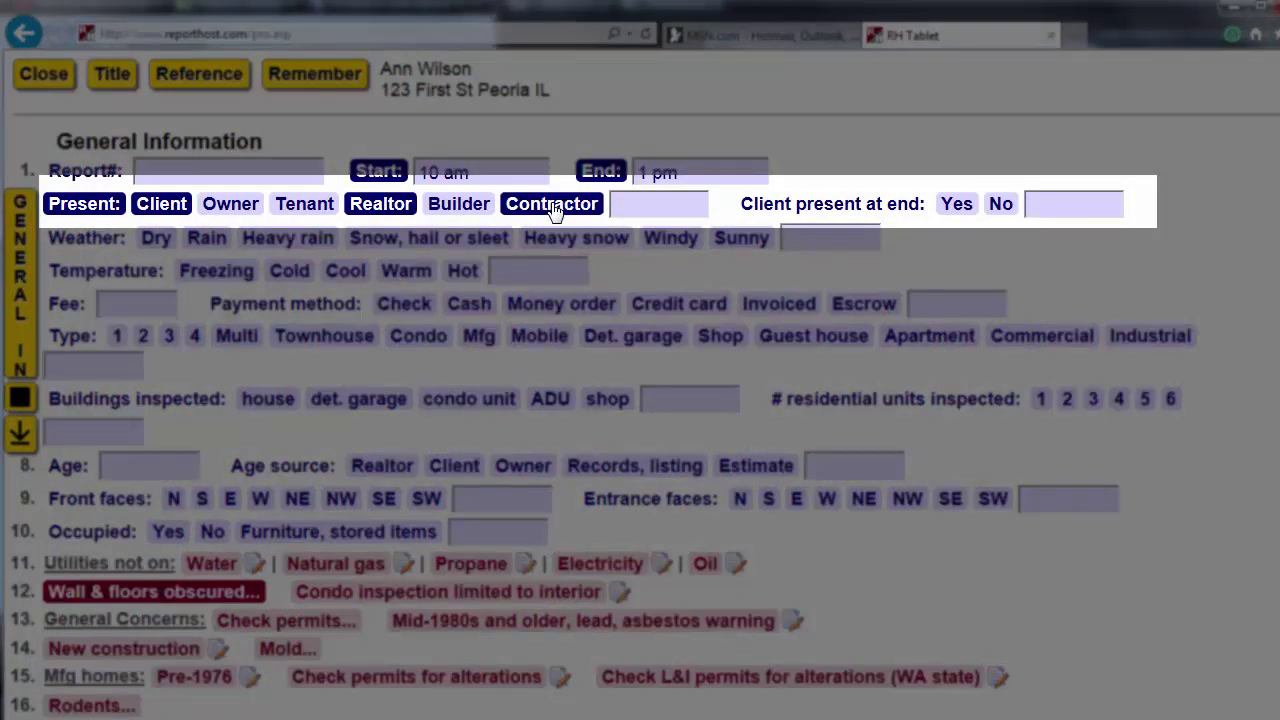
click(553, 206)
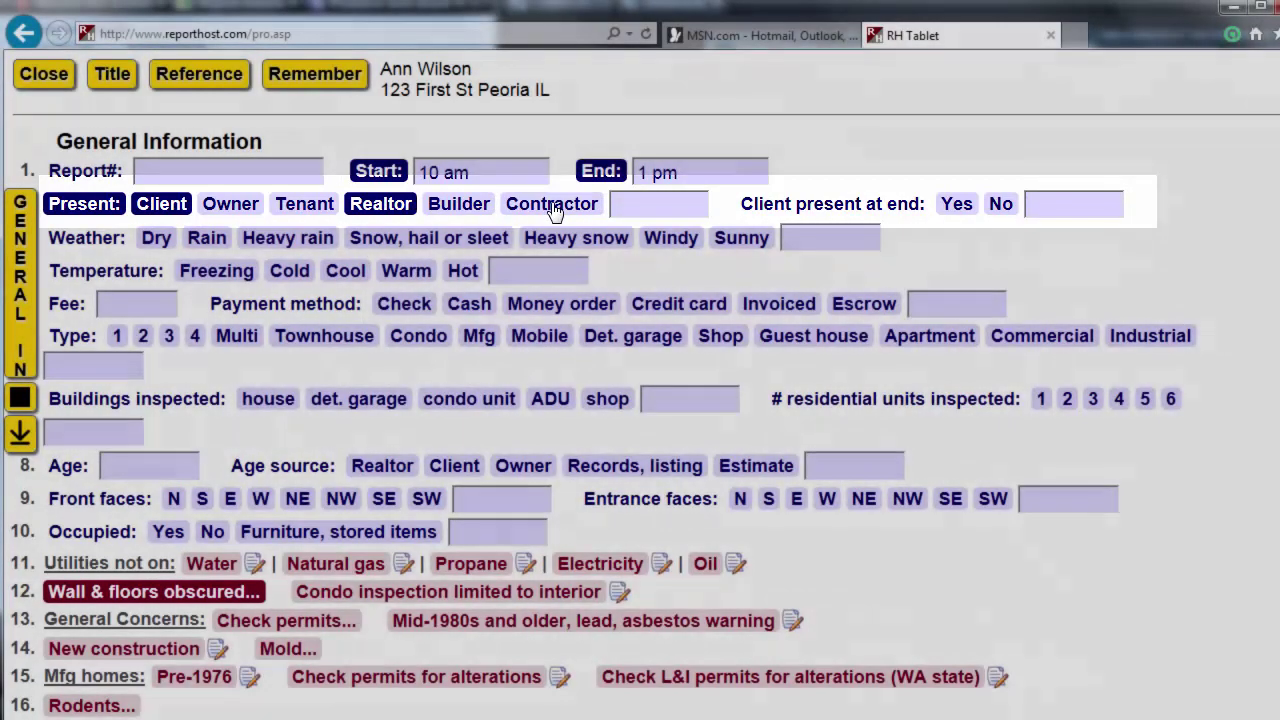
Clear Wall & floors obscured, note water and electricity were off, and flag Pre-1976 manufactured home
click(225, 588)
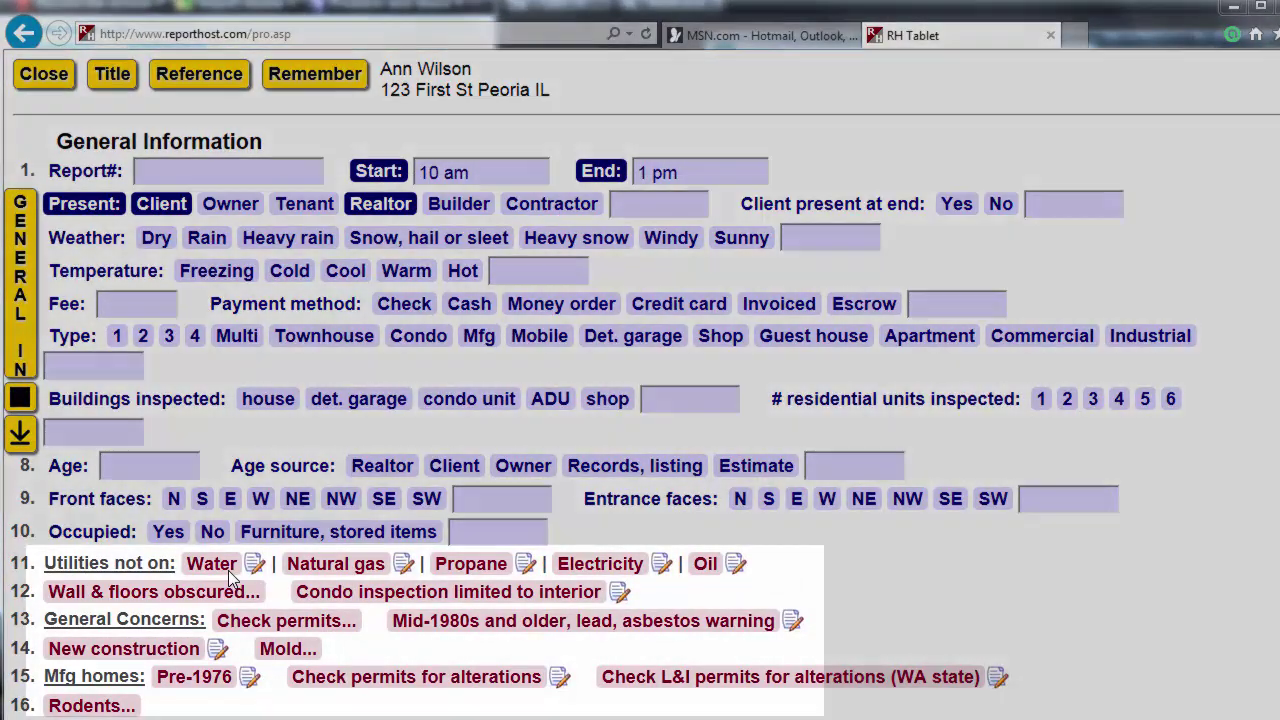
click(222, 566)
click(594, 570)
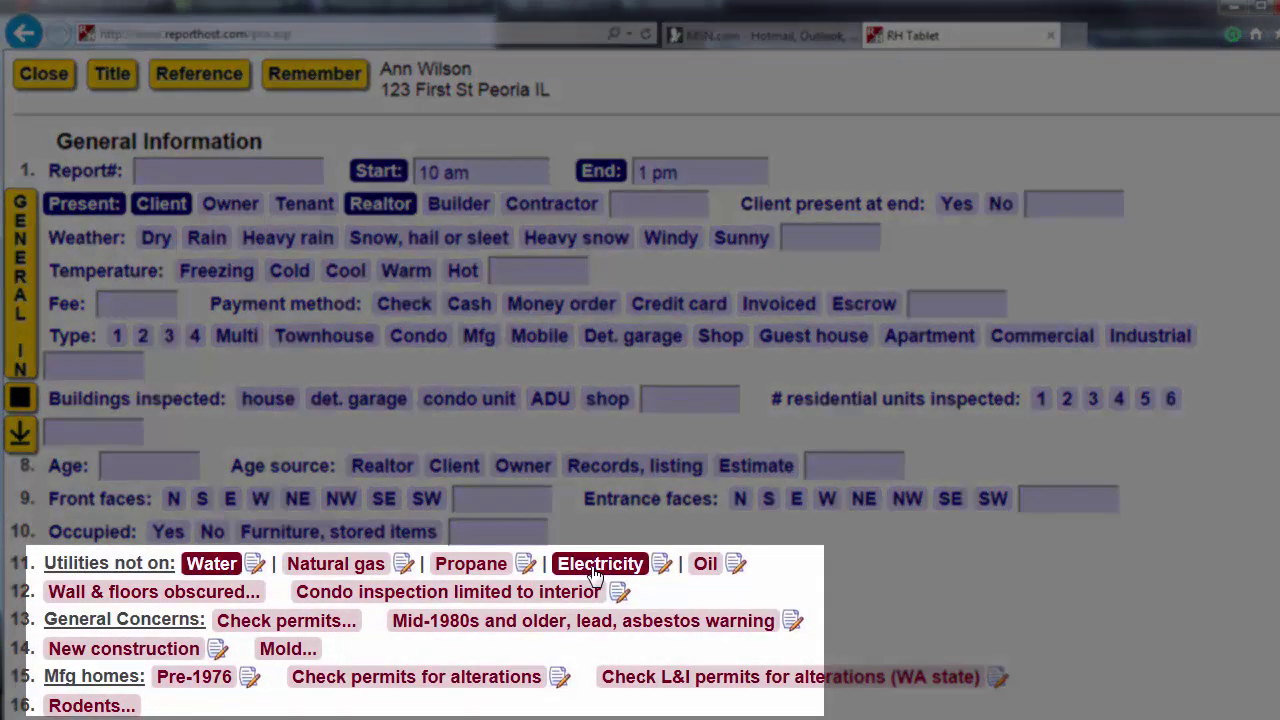
click(204, 680)
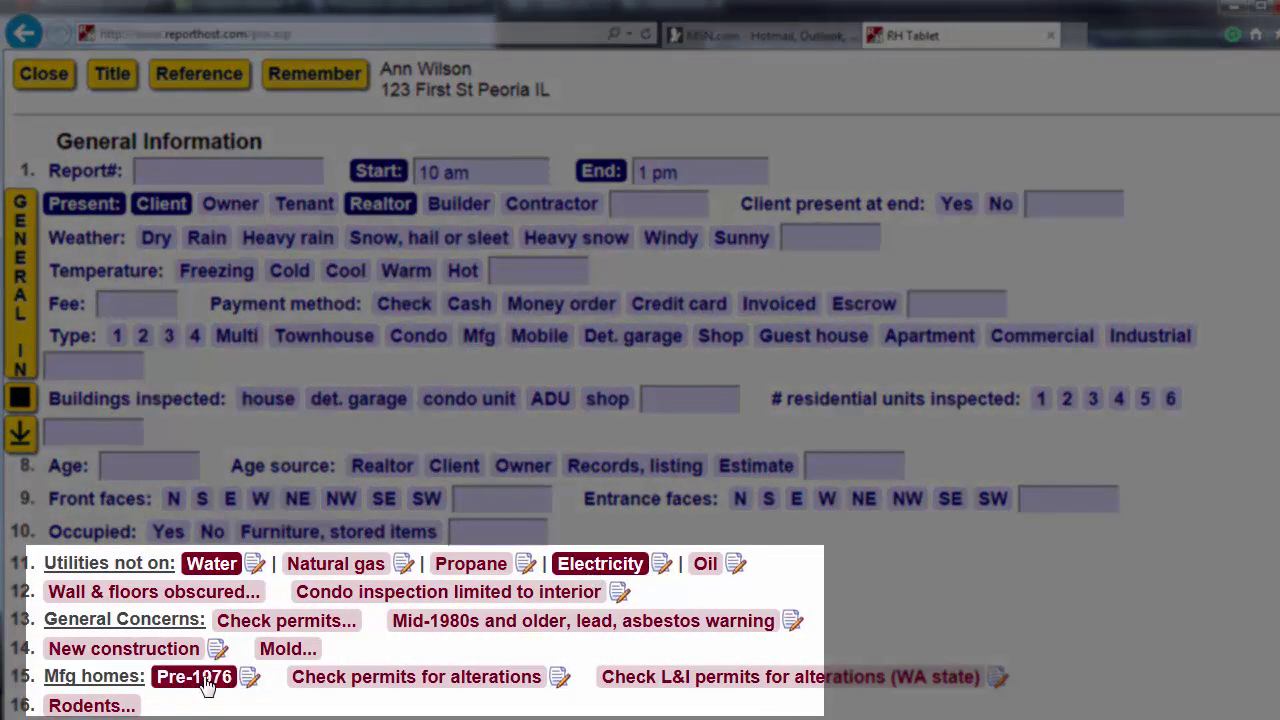
click(330, 684)
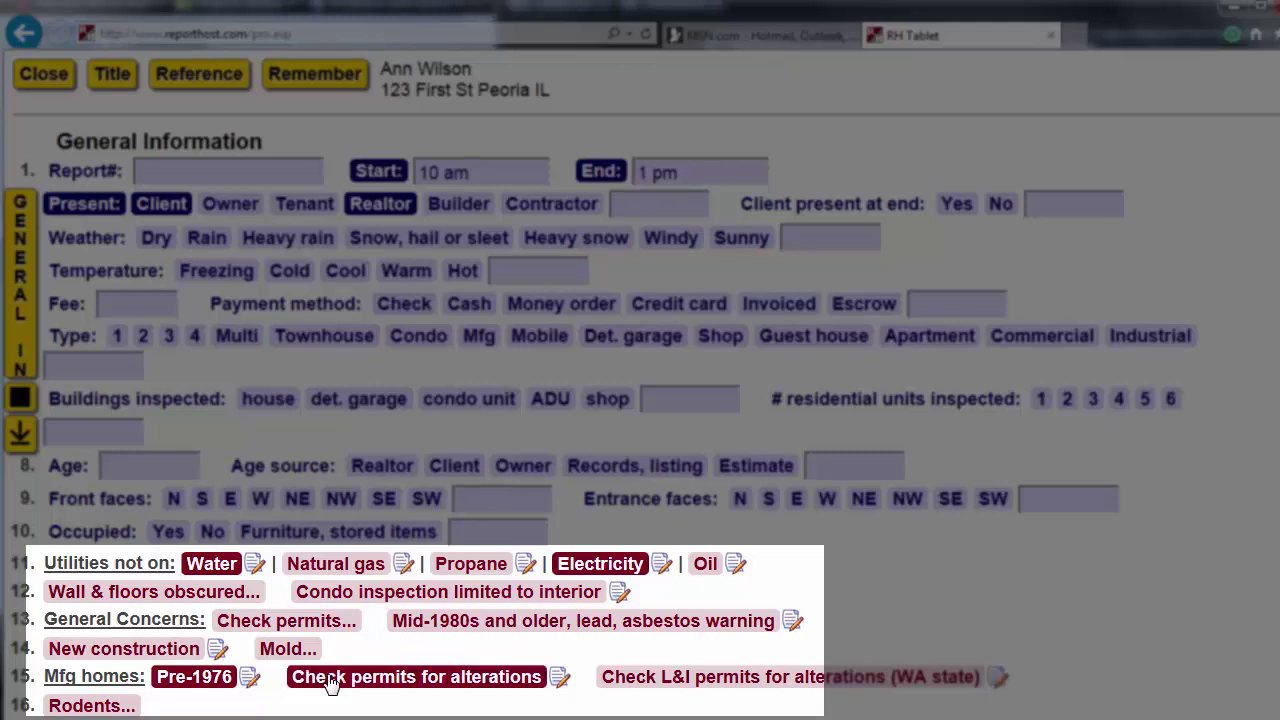
click(330, 684)
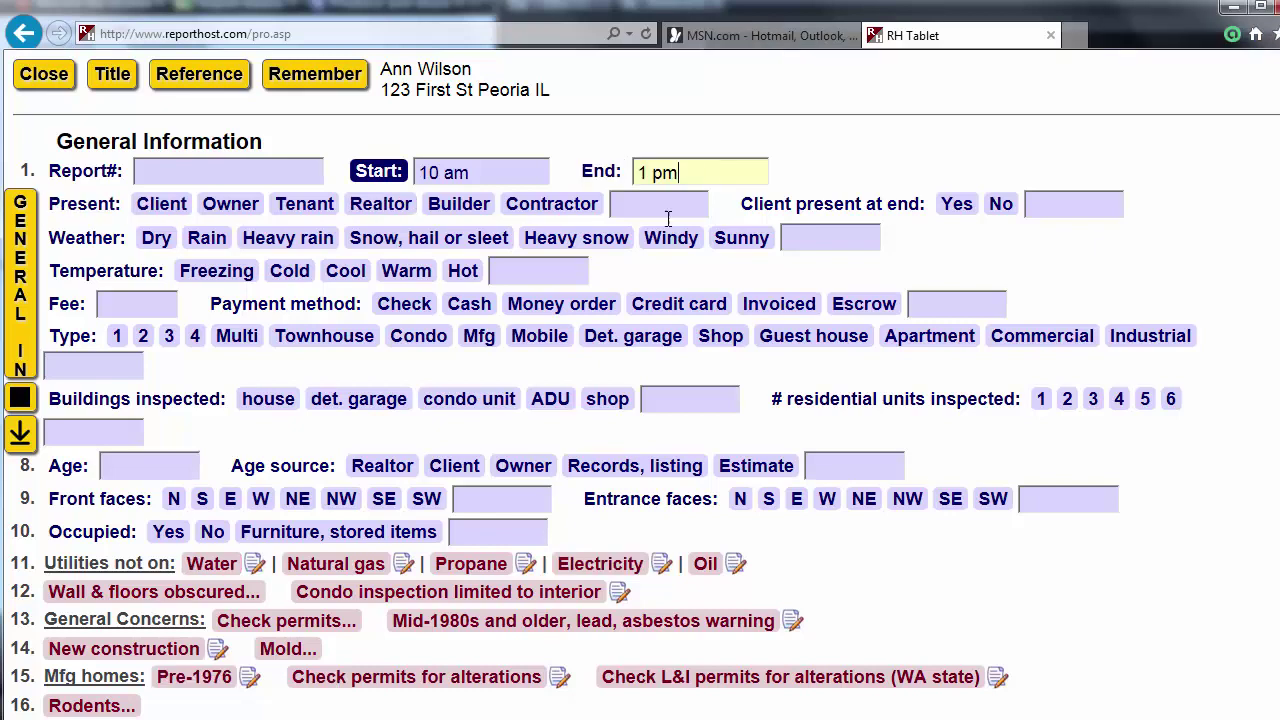
Set the Wall & floors obscured concern to note furniture obscuring some areas
click(252, 596)
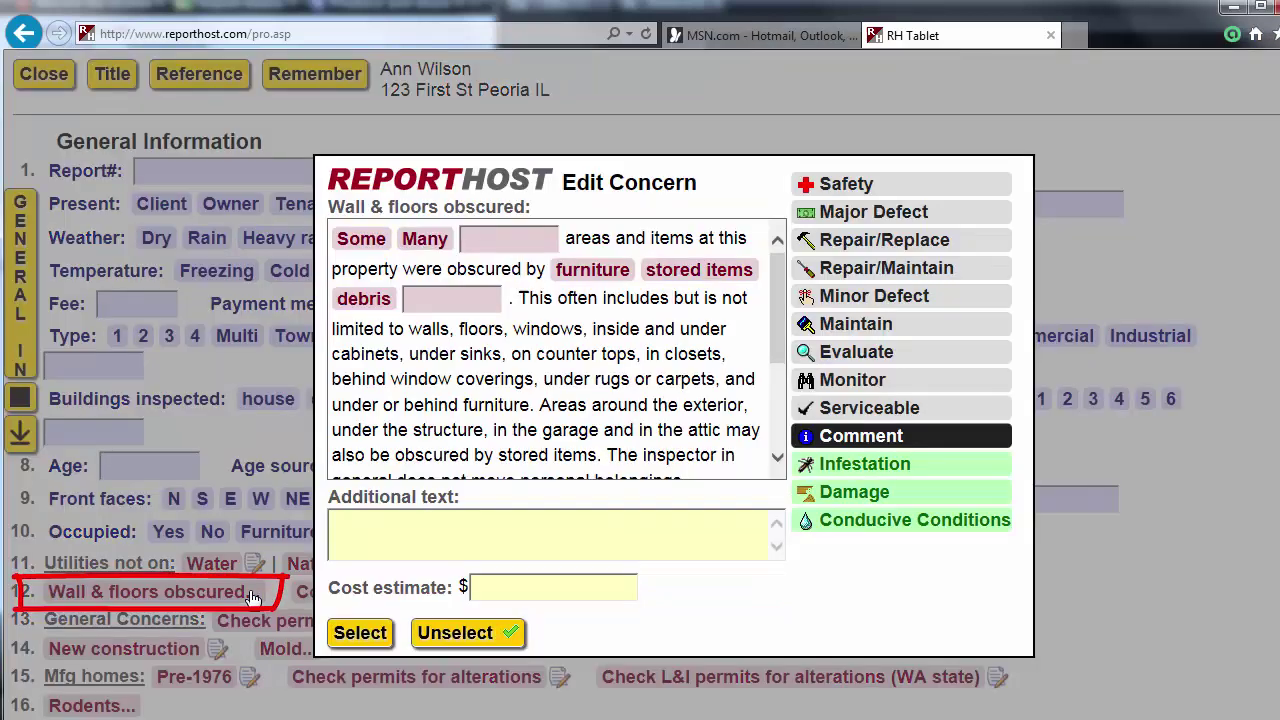
click(364, 240)
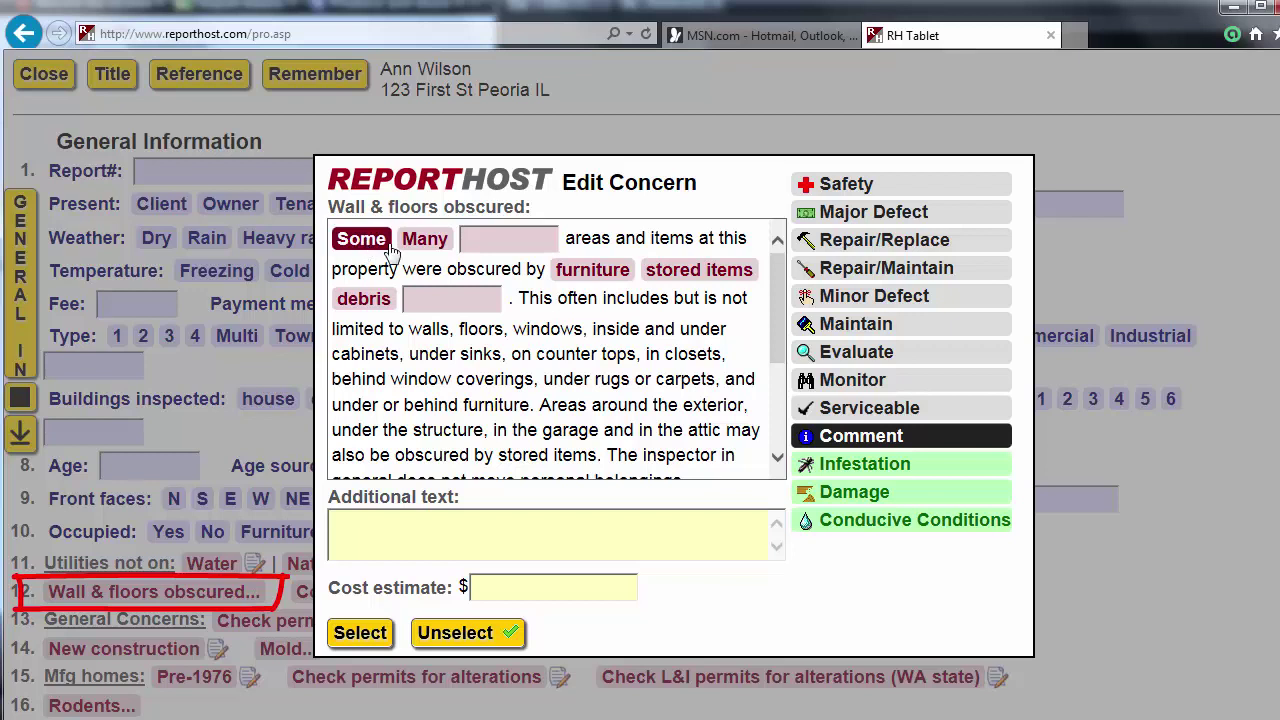
click(561, 272)
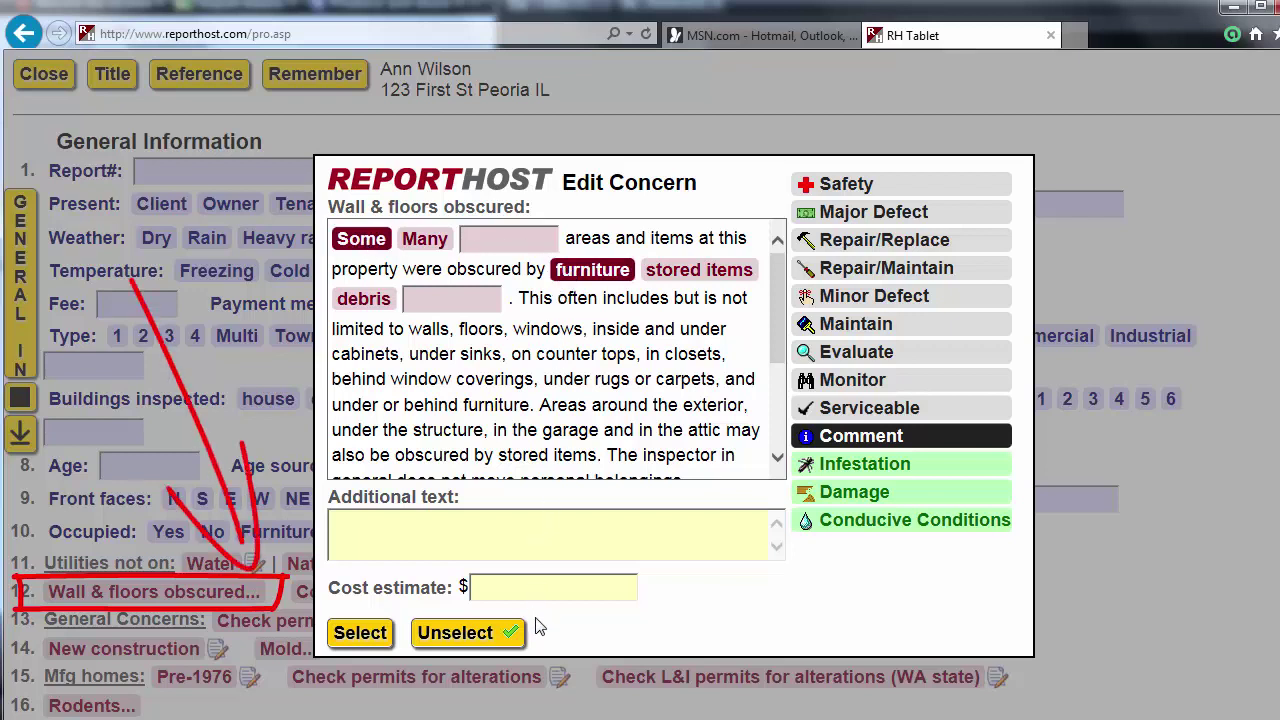
click(360, 633)
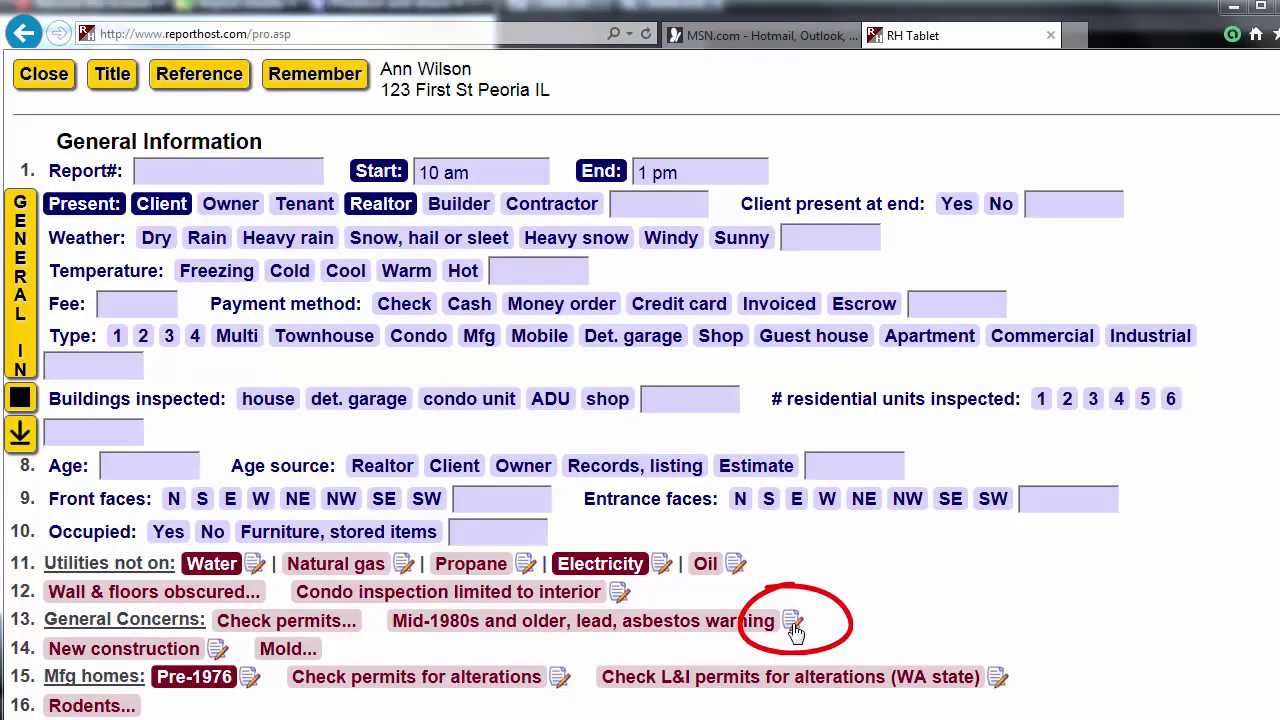
Add the Mid-1980s lead and asbestos warning with an Evaluate rating
click(792, 622)
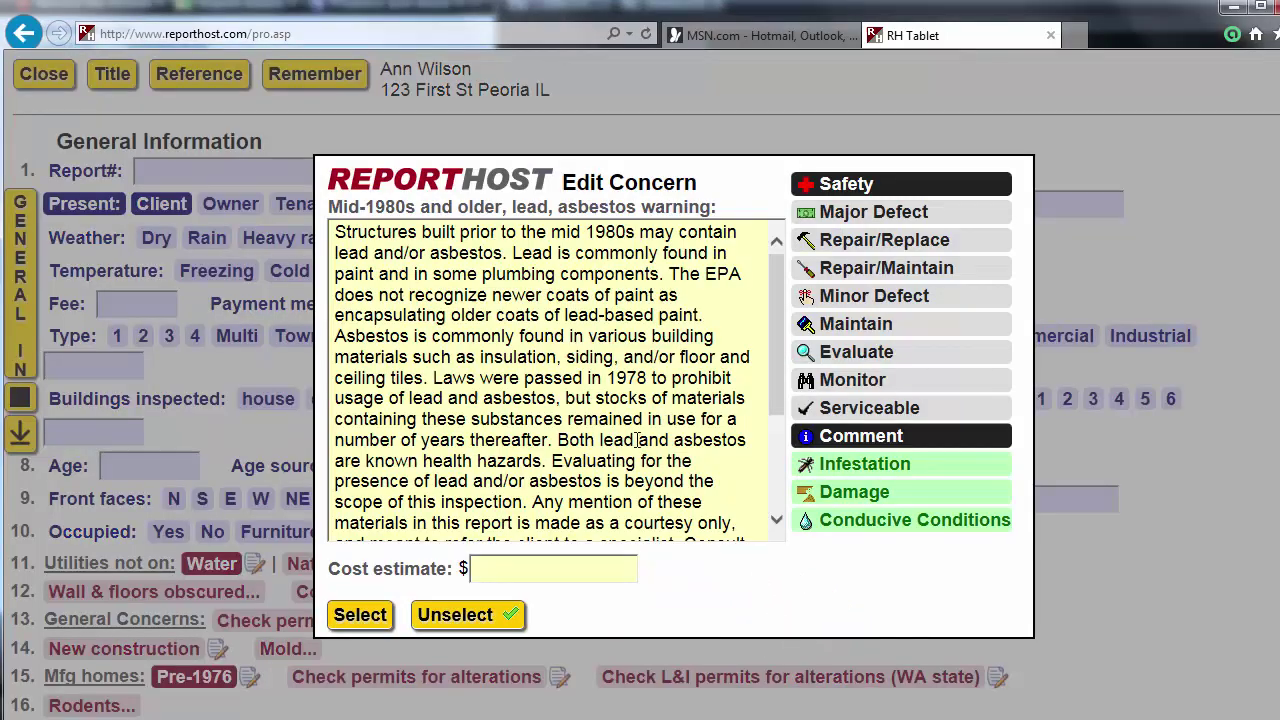
click(877, 354)
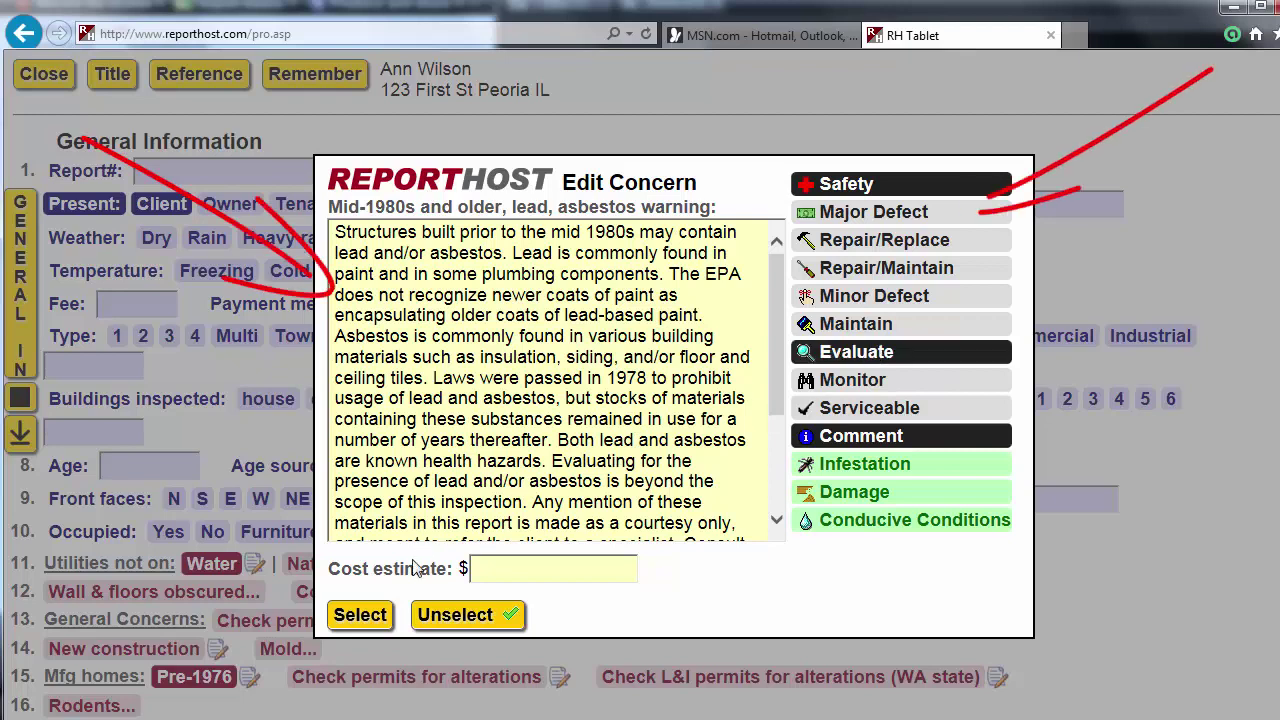
click(360, 614)
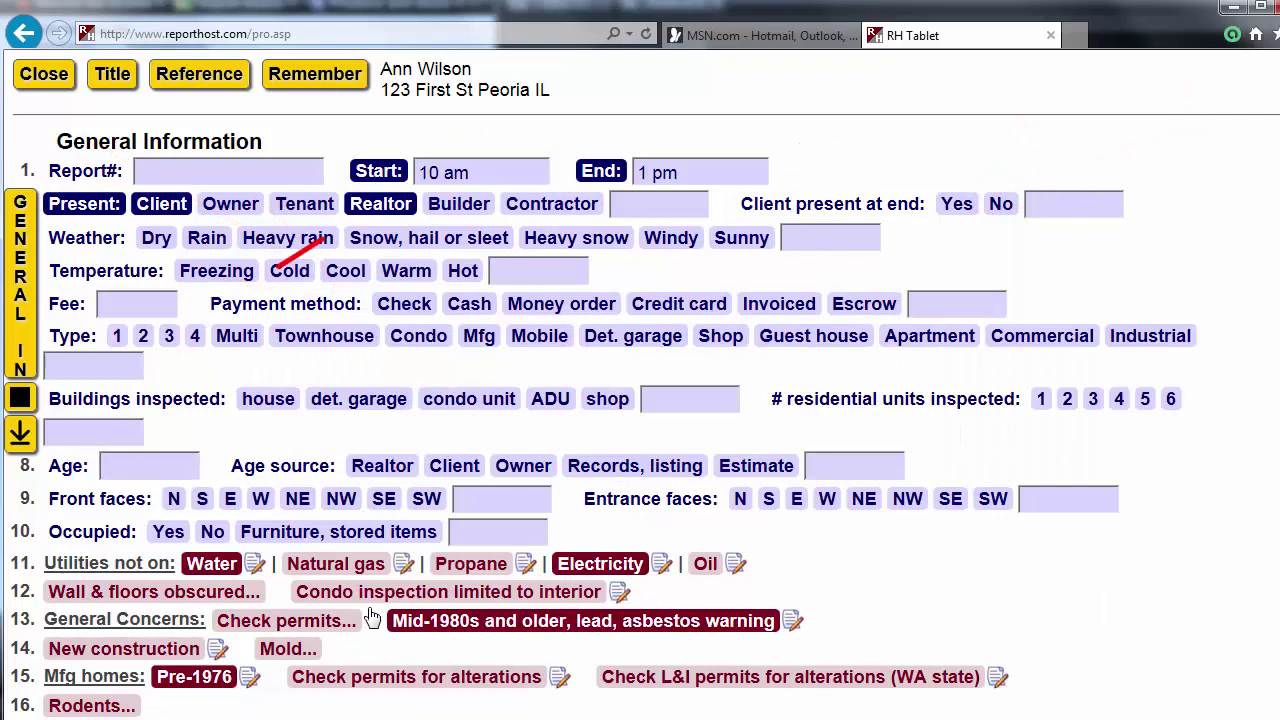
Hide the report, then append the ZIP code to the property address in the title
click(20, 400)
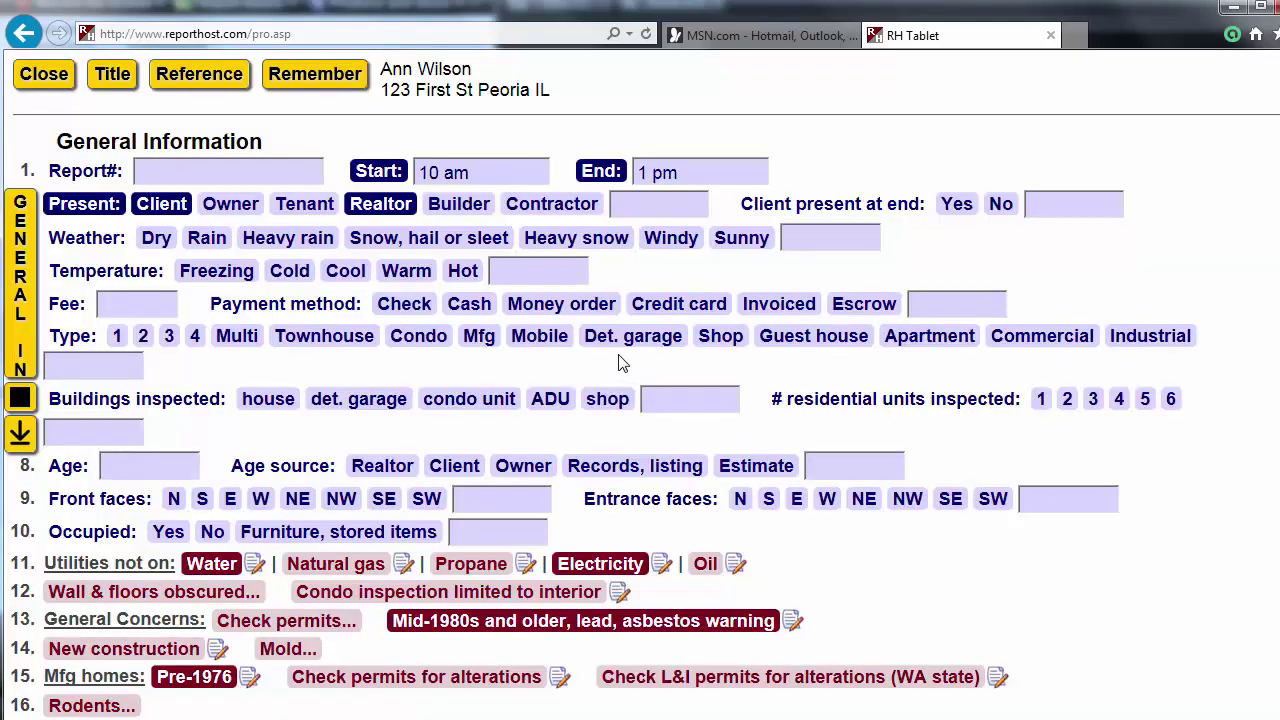
click(116, 75)
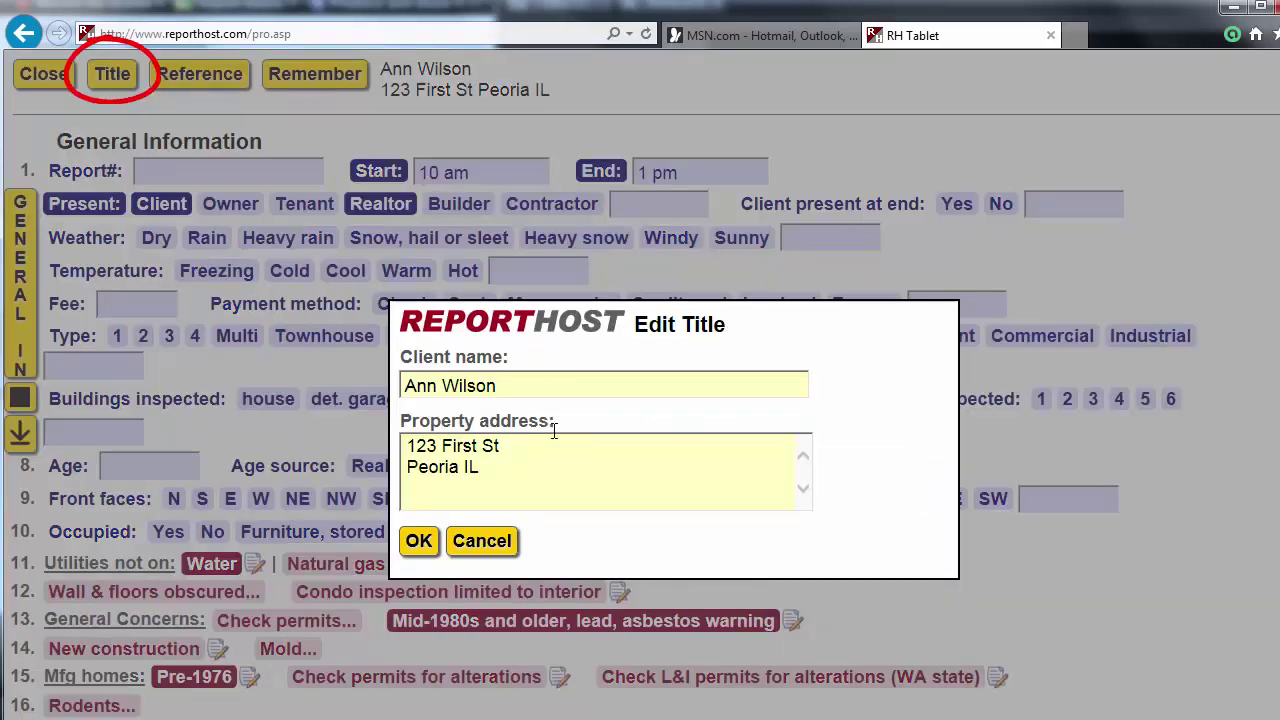
click(503, 459)
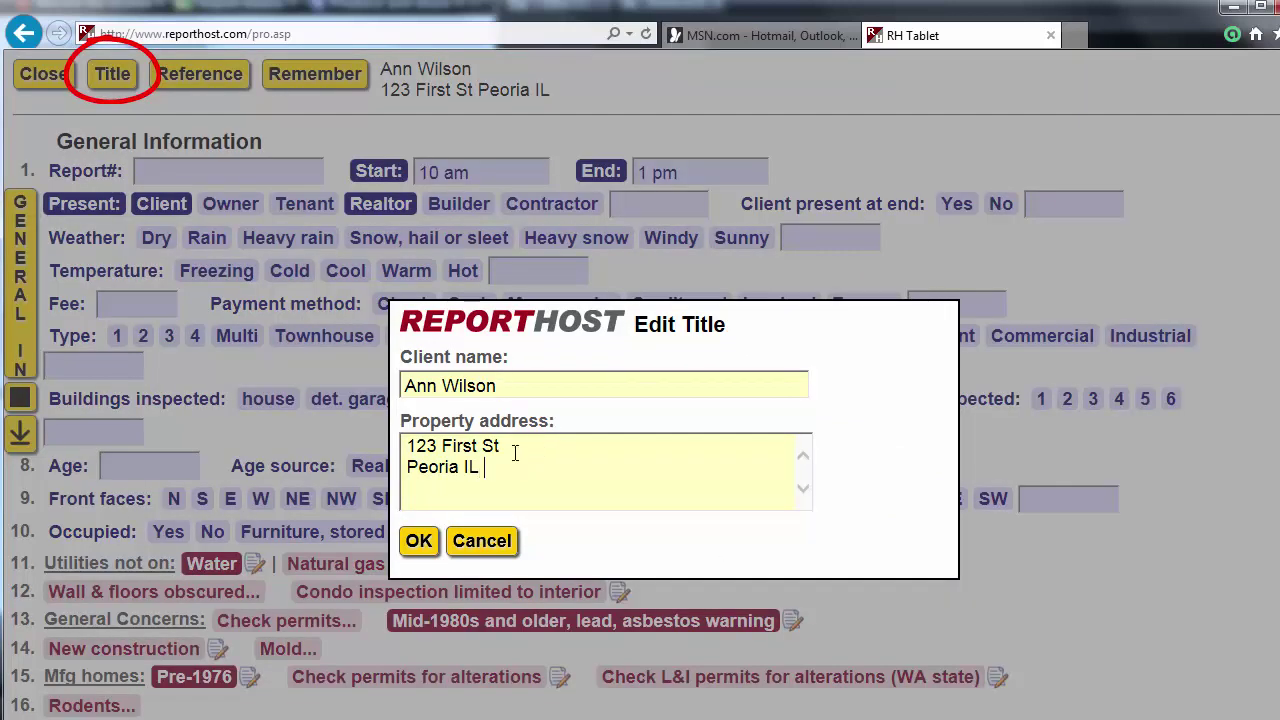
text(12345)
click(418, 542)
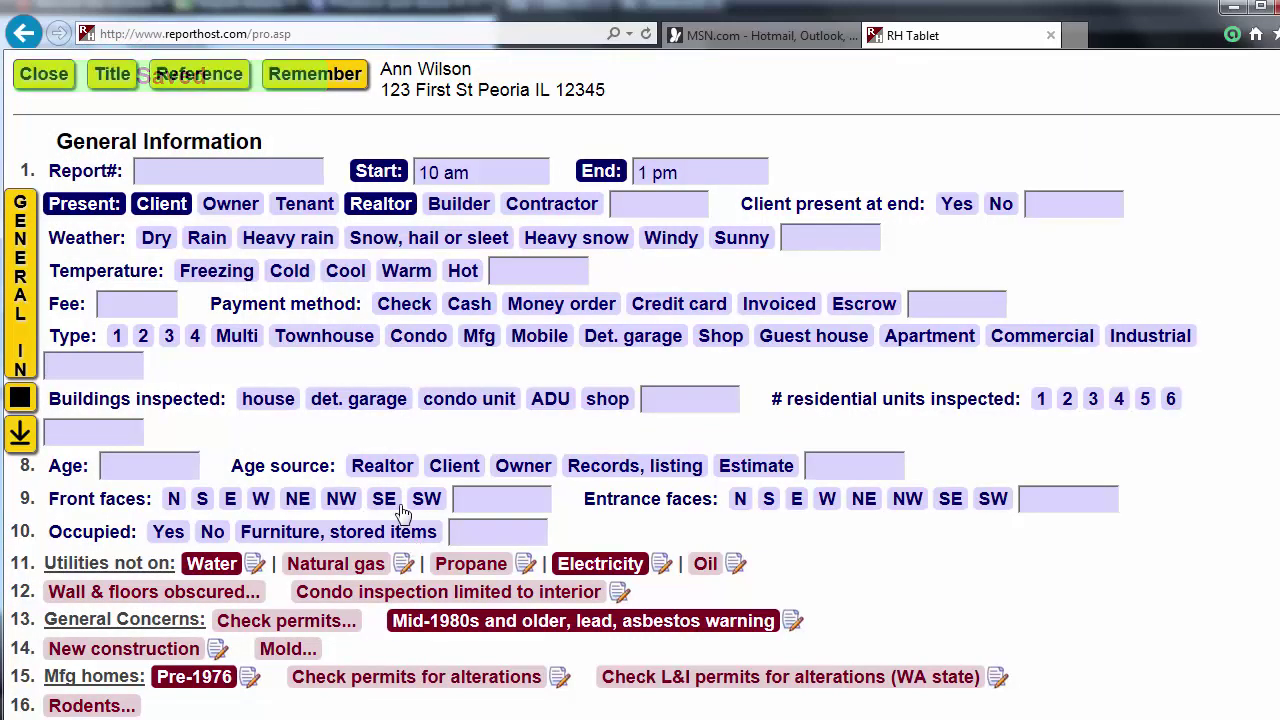
click(227, 84)
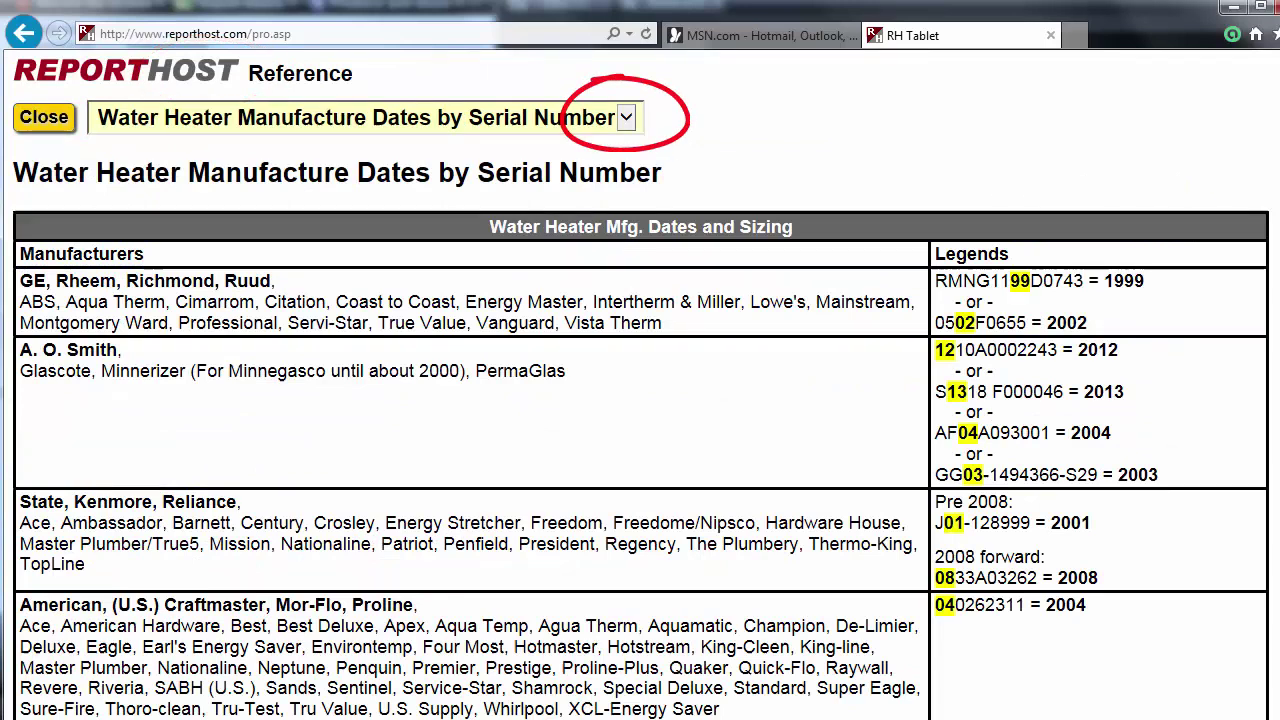
scroll(640, 385, down, 4)
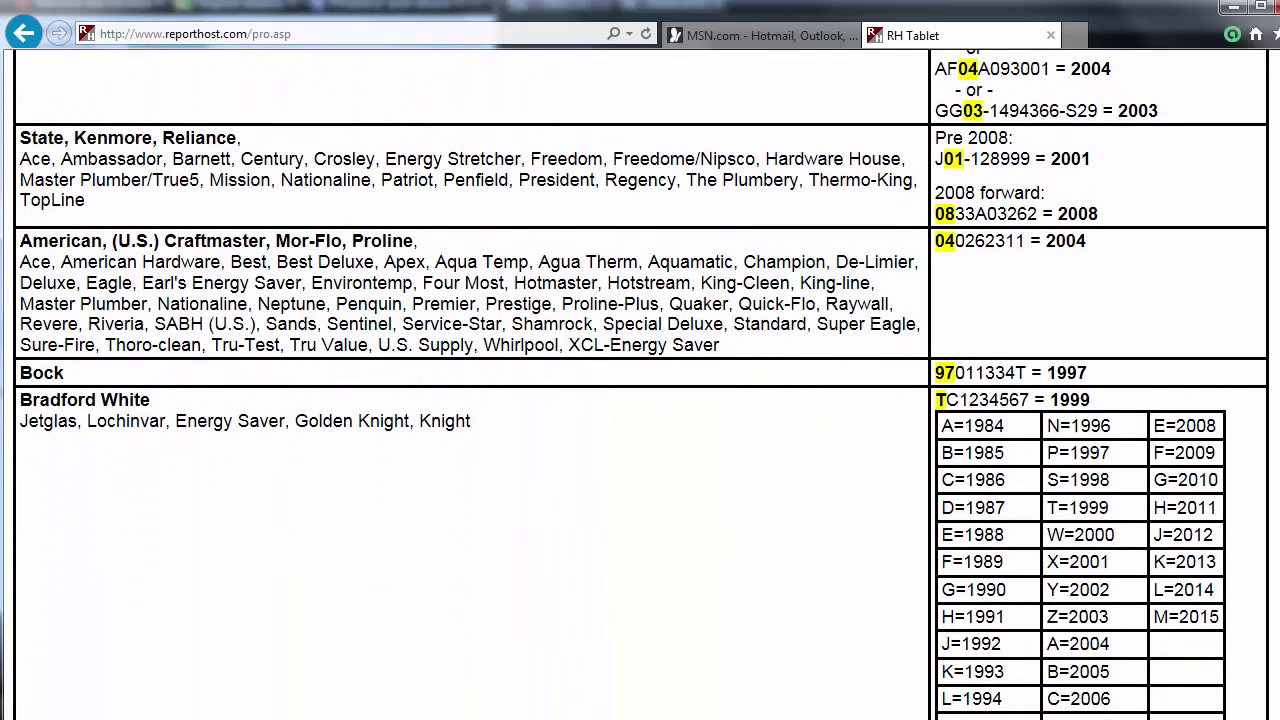
scroll(640, 385, up, 4)
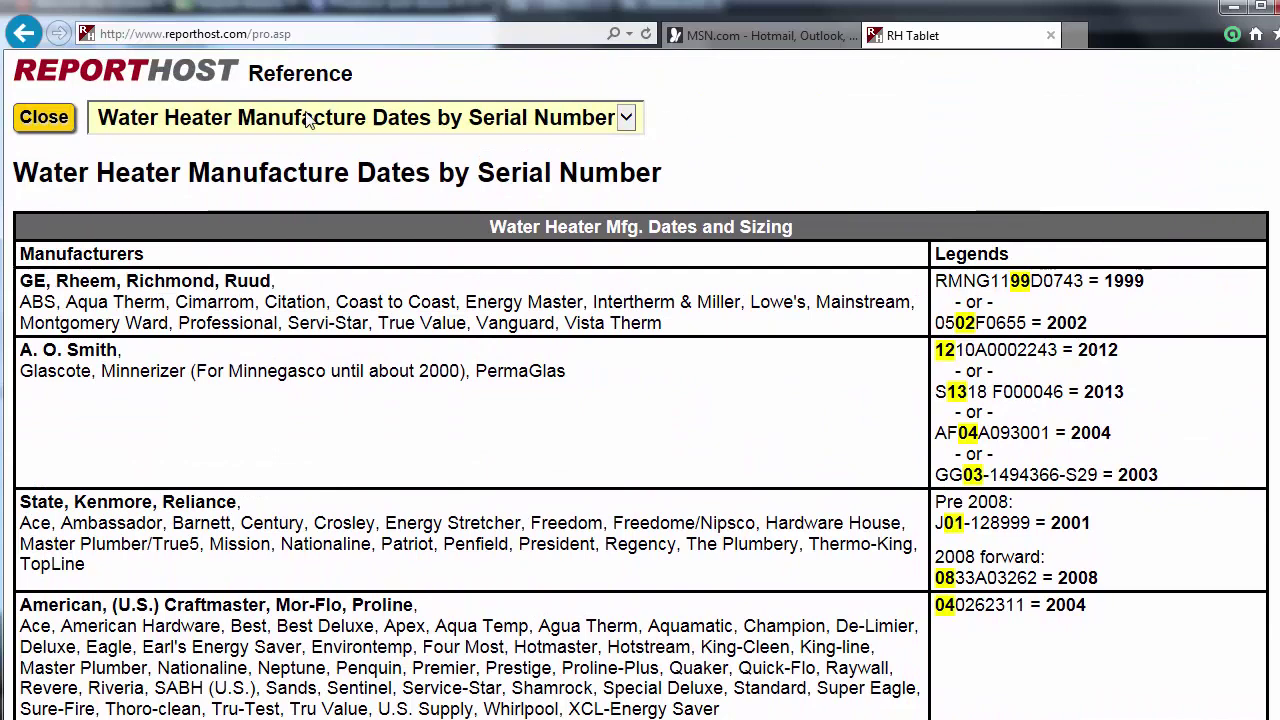
click(46, 119)
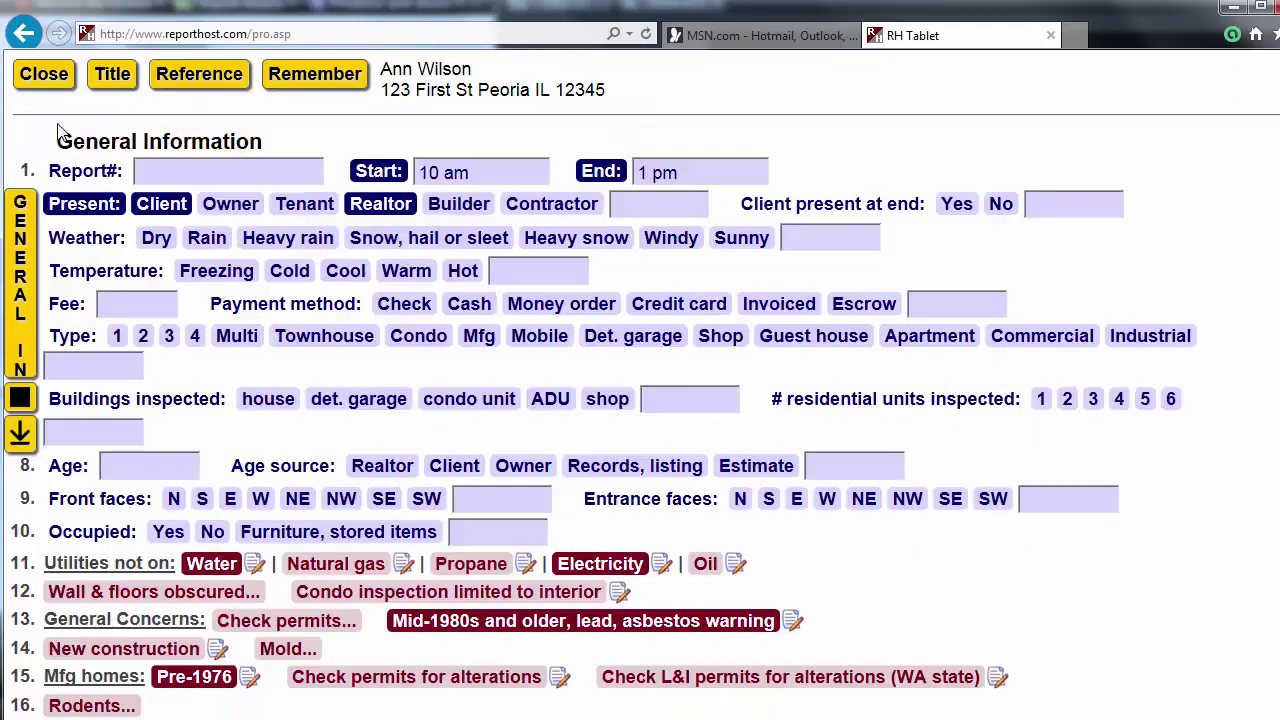
Check the Gate open and one Circuit breaker on reminders in the Remember checklist
click(355, 88)
click(251, 165)
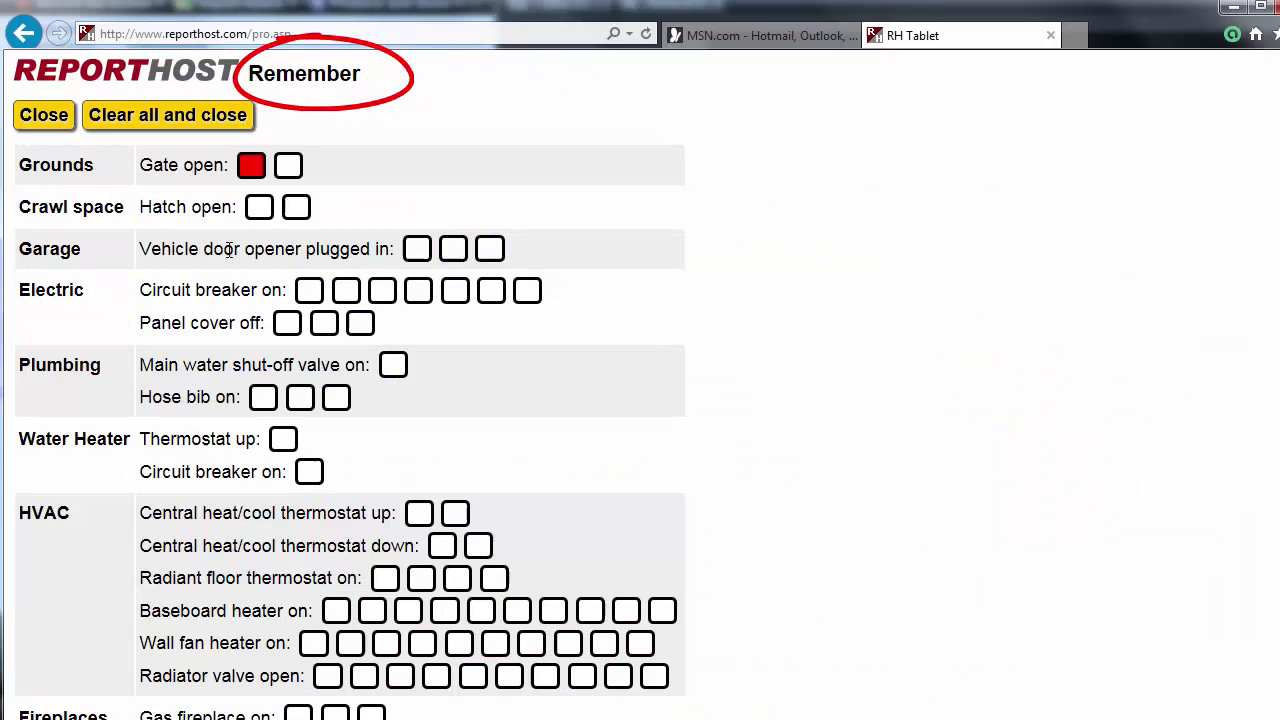
click(310, 296)
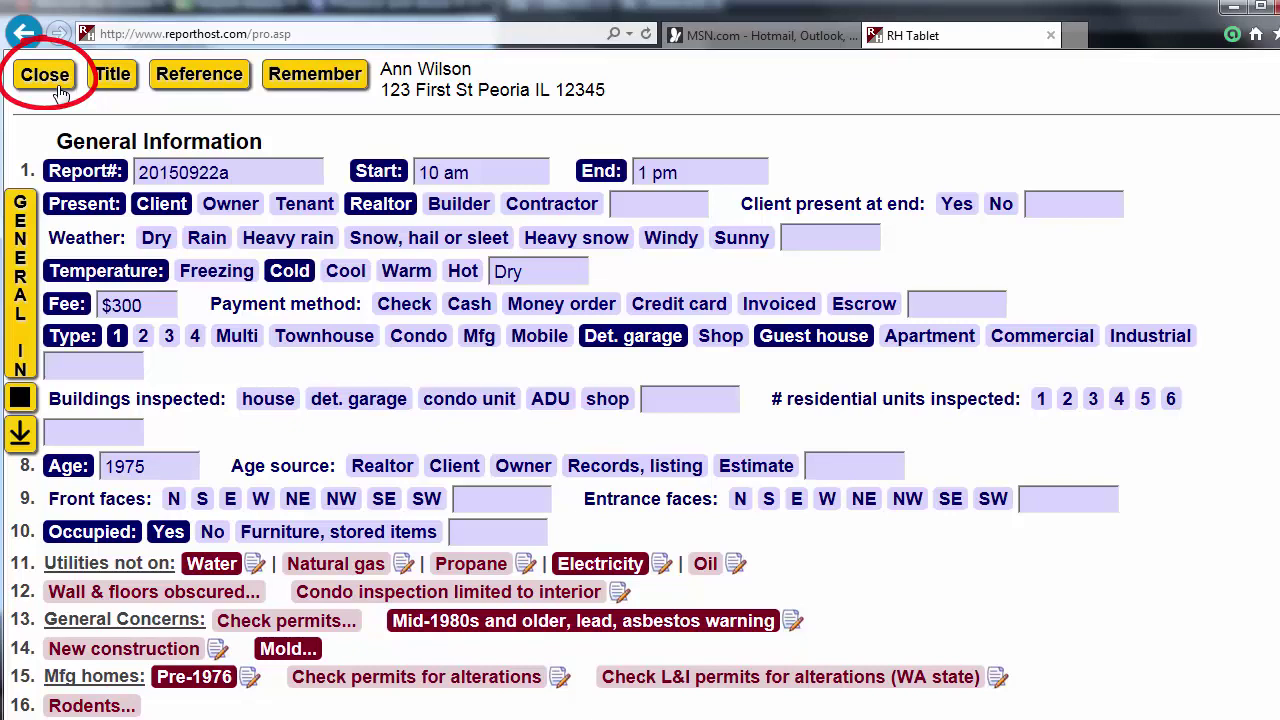
Close the report, open it in Review mode, and toggle descriptions off and back on
click(60, 93)
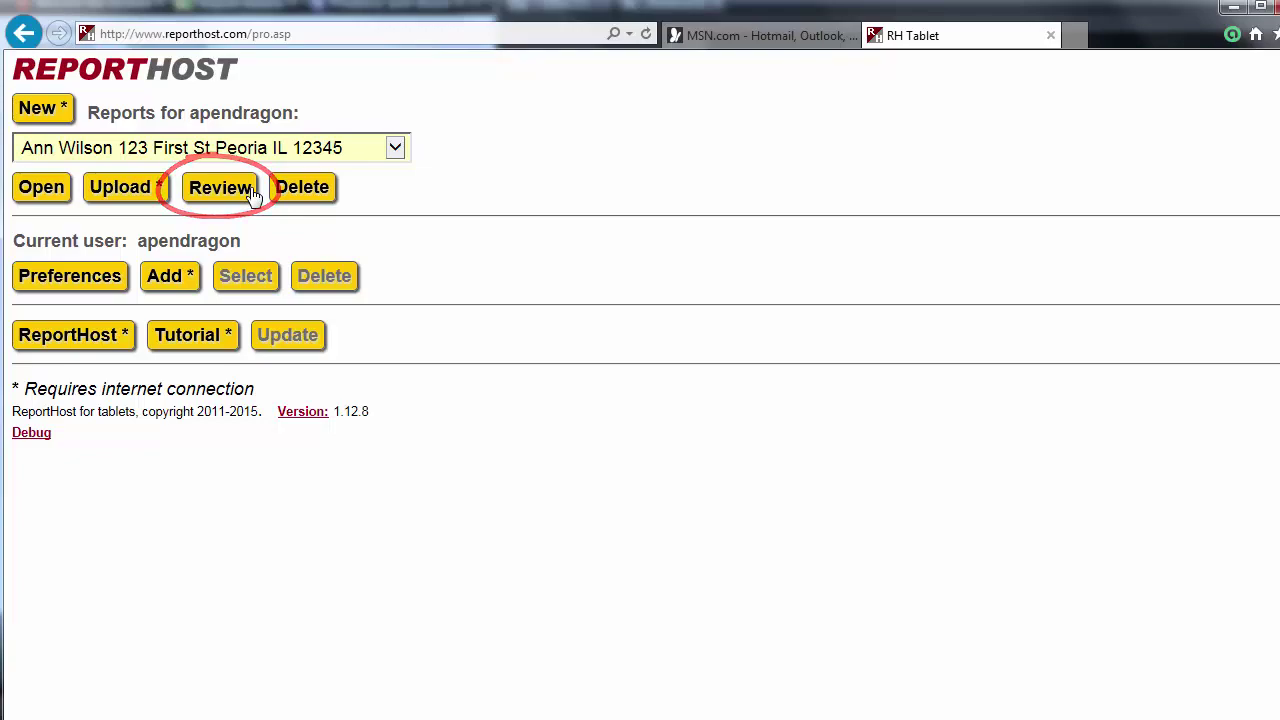
click(253, 190)
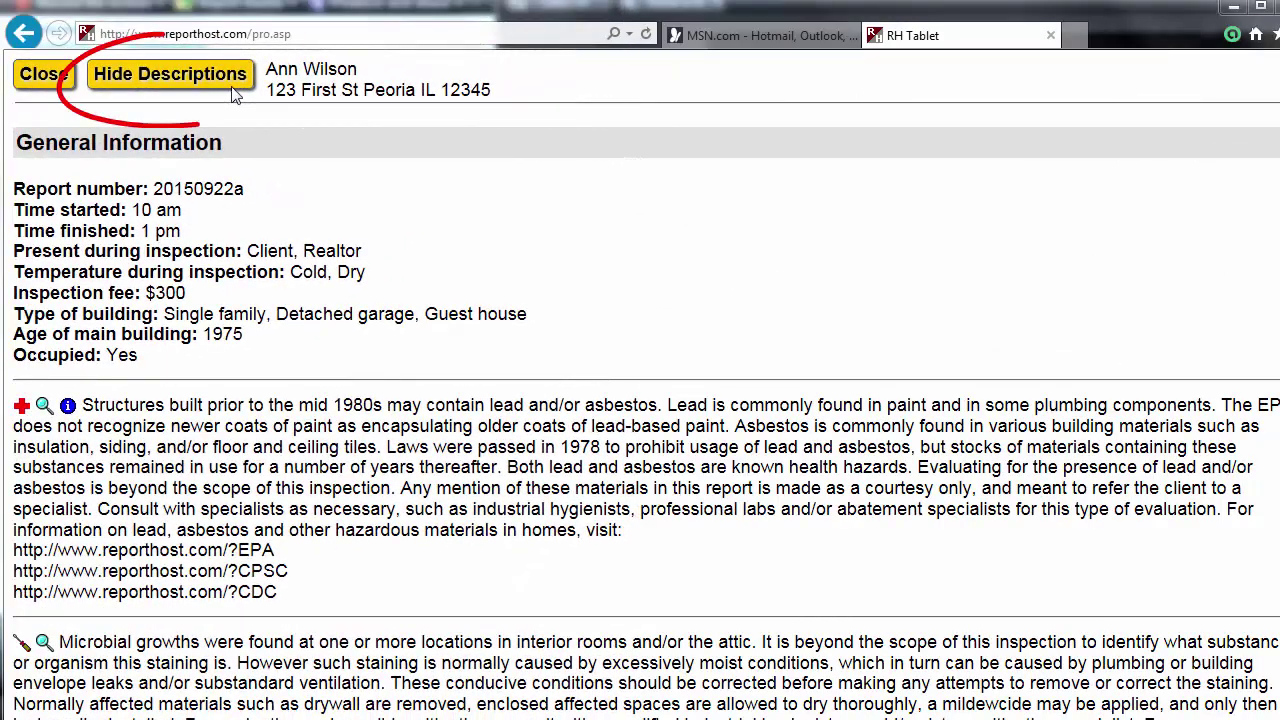
click(231, 86)
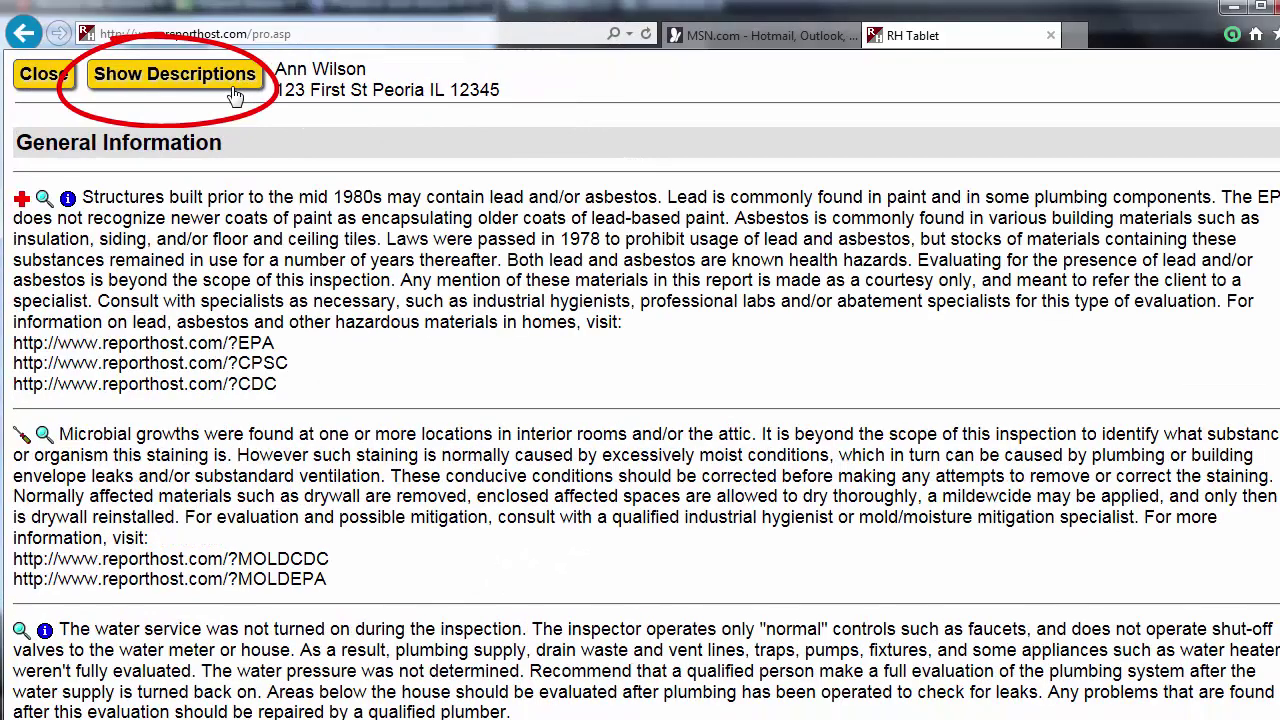
click(233, 88)
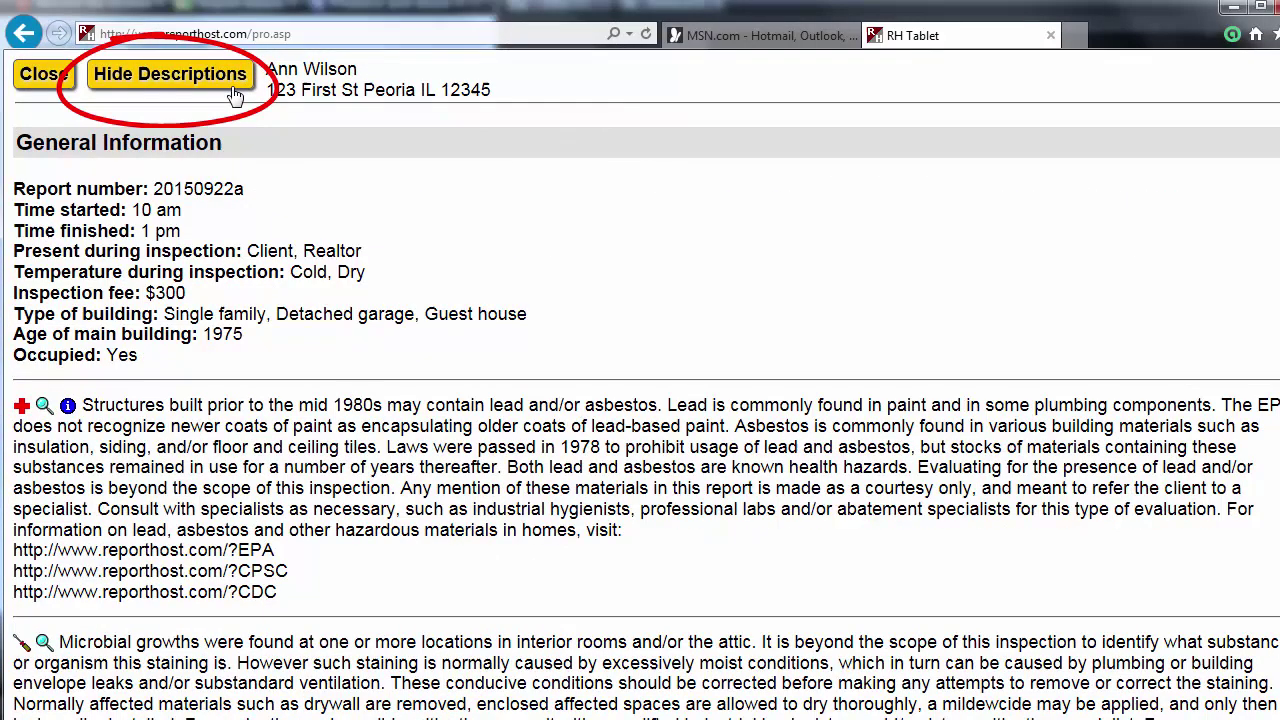